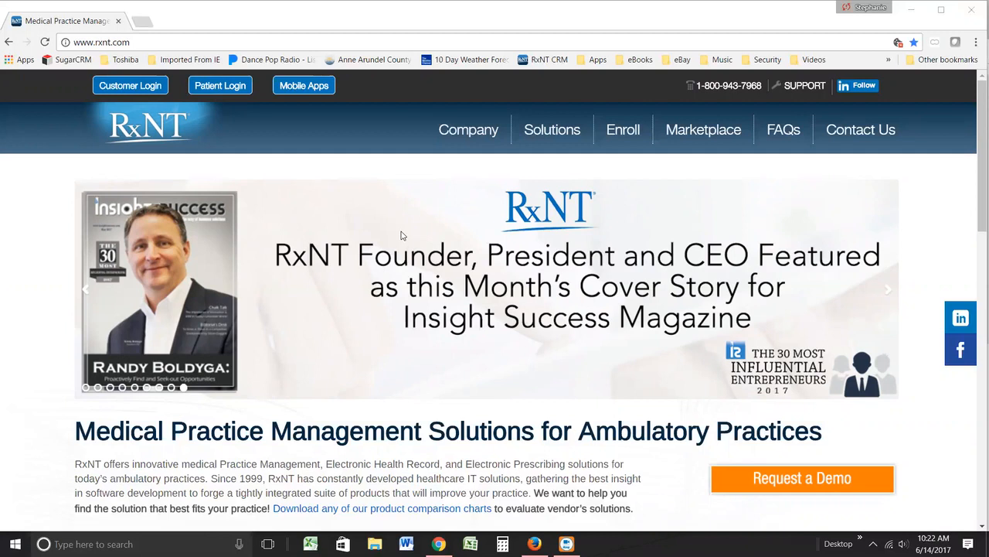
Step: Load the rxnt.com website and open its Customer Login page
{"action": "left_click", "coordinate": [412, 41]}
{"action": "type", "text": "rxnt"}
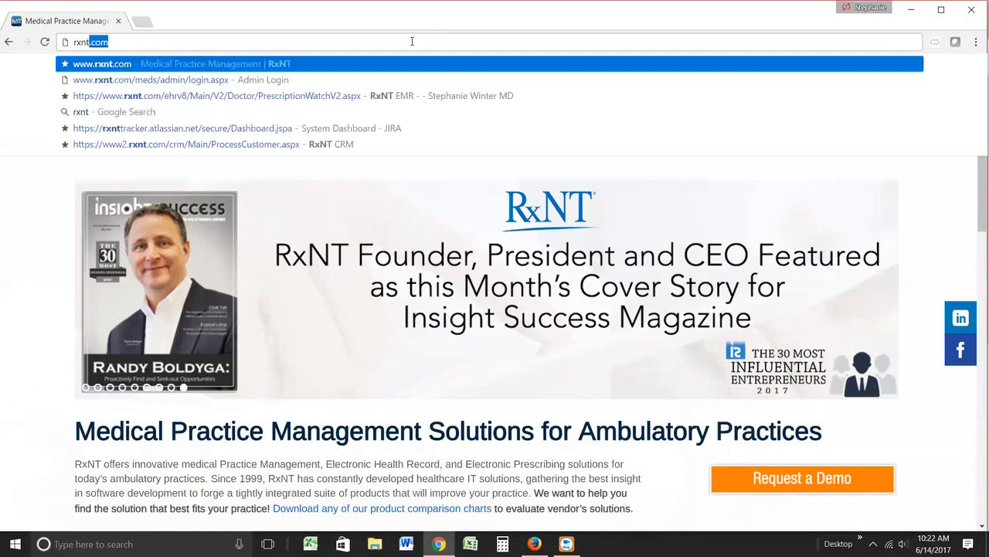
{"action": "key", "text": "Return"}
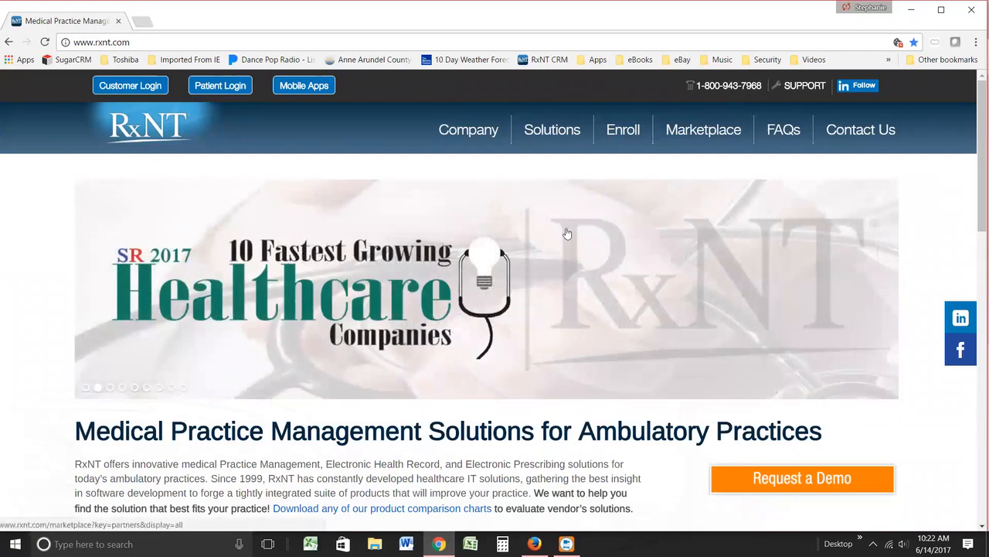
{"action": "left_click", "coordinate": [137, 86]}
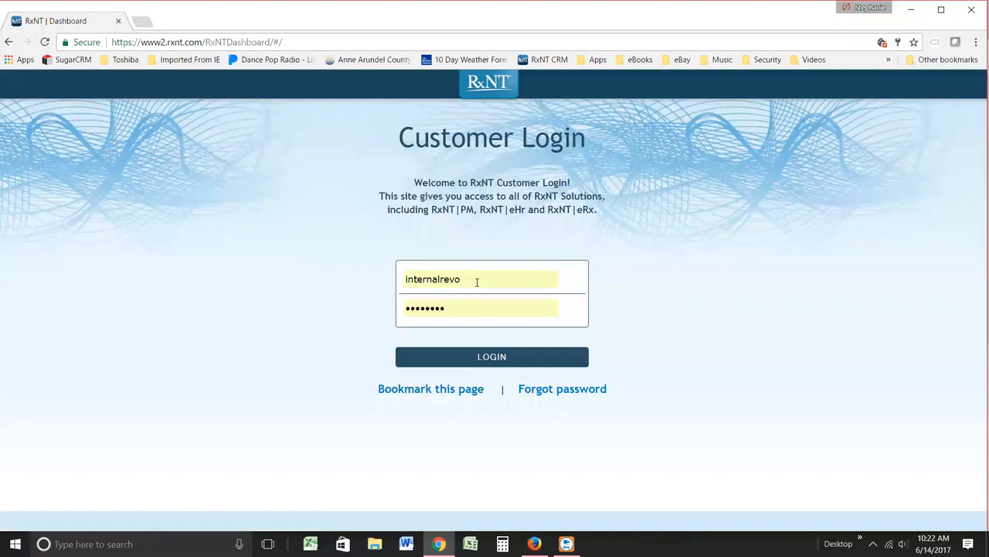
Step: Replace the prefilled login username with the training account's username and clear the saved password
{"action": "left_click_drag", "start_coordinate": [477, 282], "coordinate": [369, 287]}
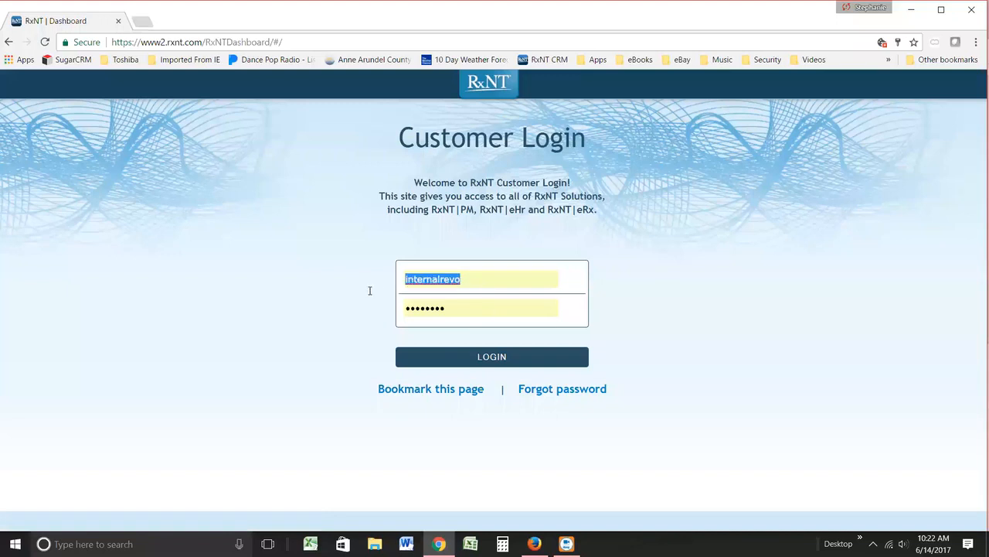
{"action": "key", "text": "BackSpace"}
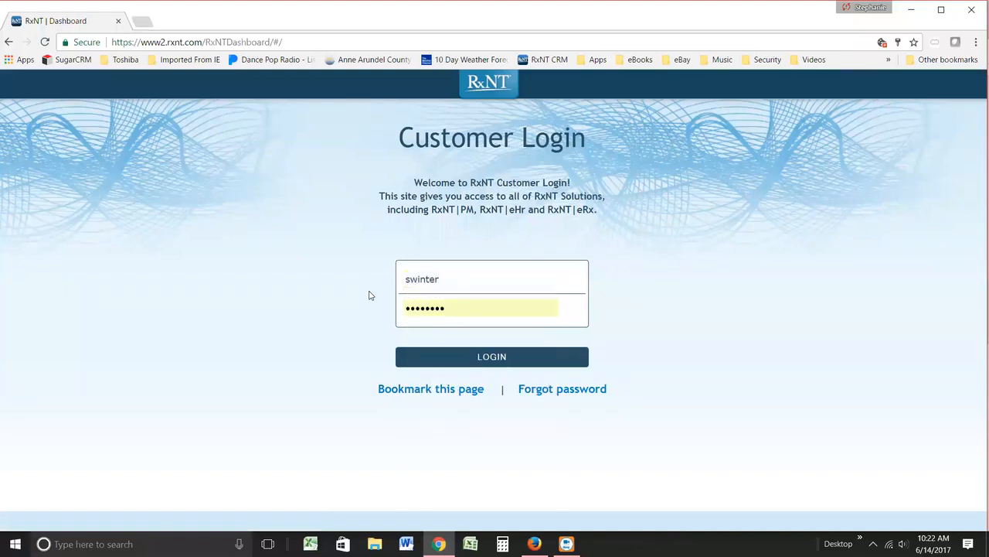
{"action": "key", "text": "Down"}
{"action": "key", "text": "Tab"}
{"action": "key", "text": "BackSpace"}
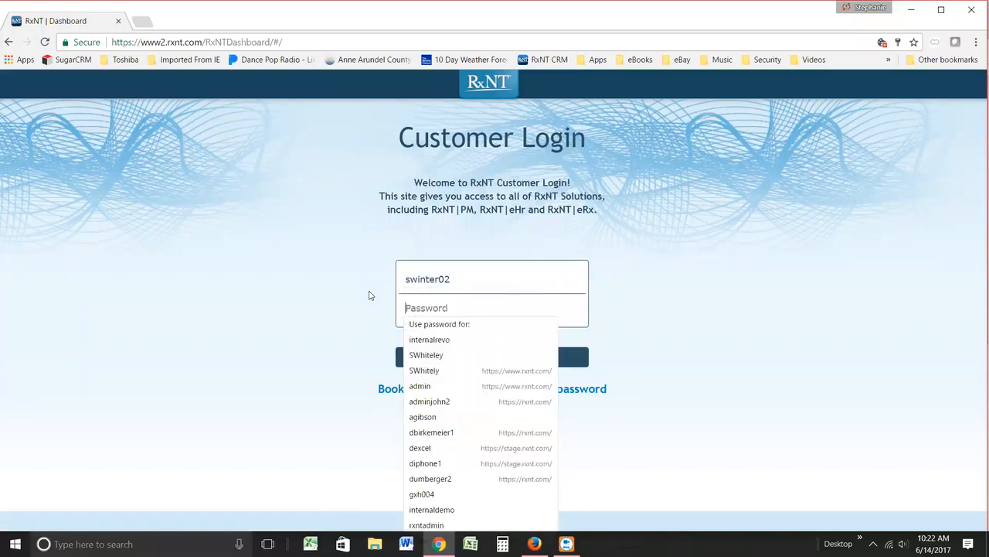
Step: Enter the account password and log in to the customer dashboard
{"action": "left_click", "coordinate": [797, 345]}
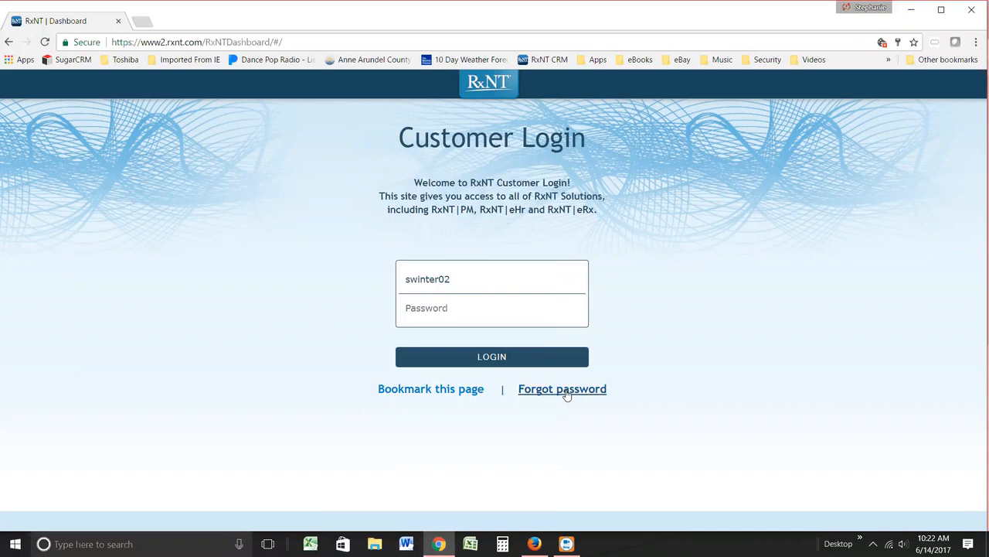
{"action": "left_click", "coordinate": [430, 310]}
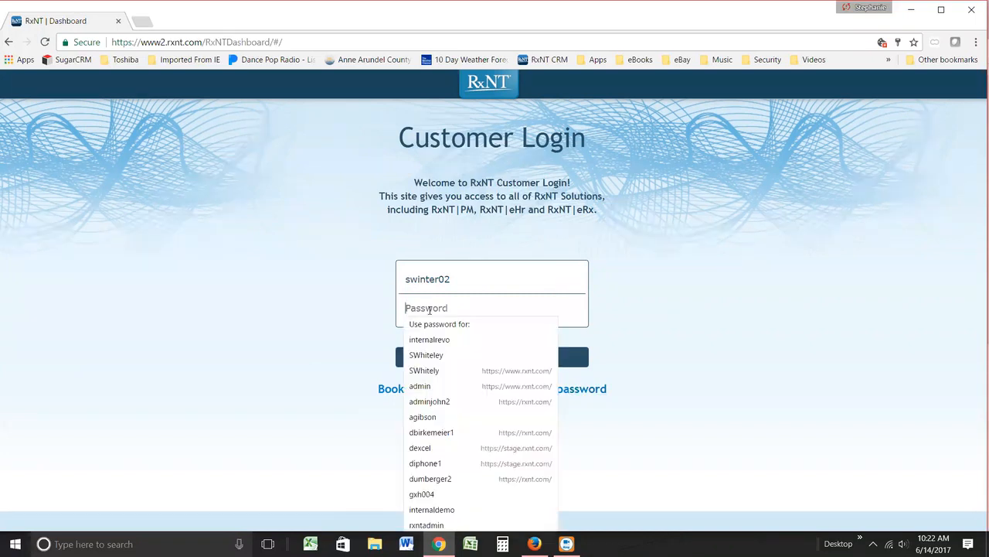
{"action": "type", "text": "*********"}
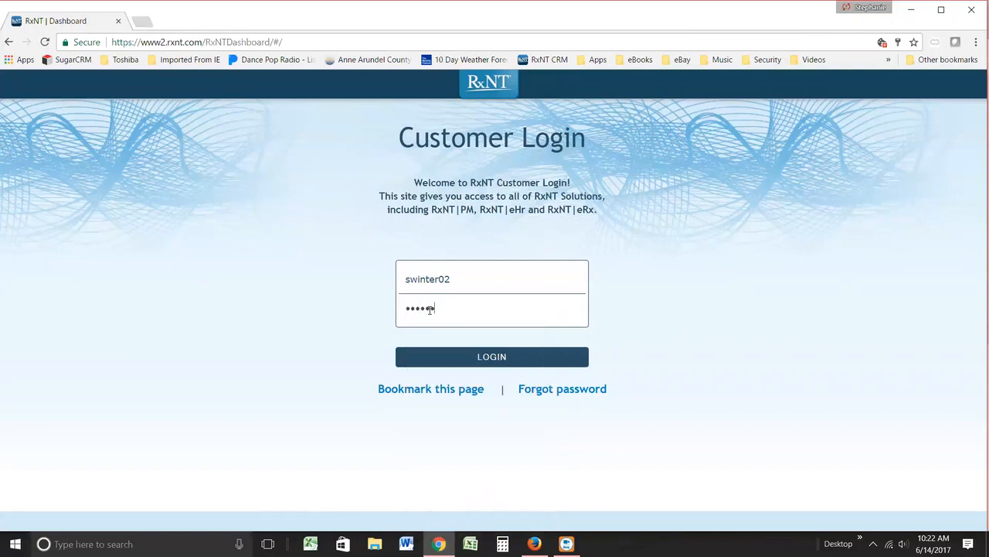
{"action": "type", "text": "*"}
{"action": "key", "text": "Return"}
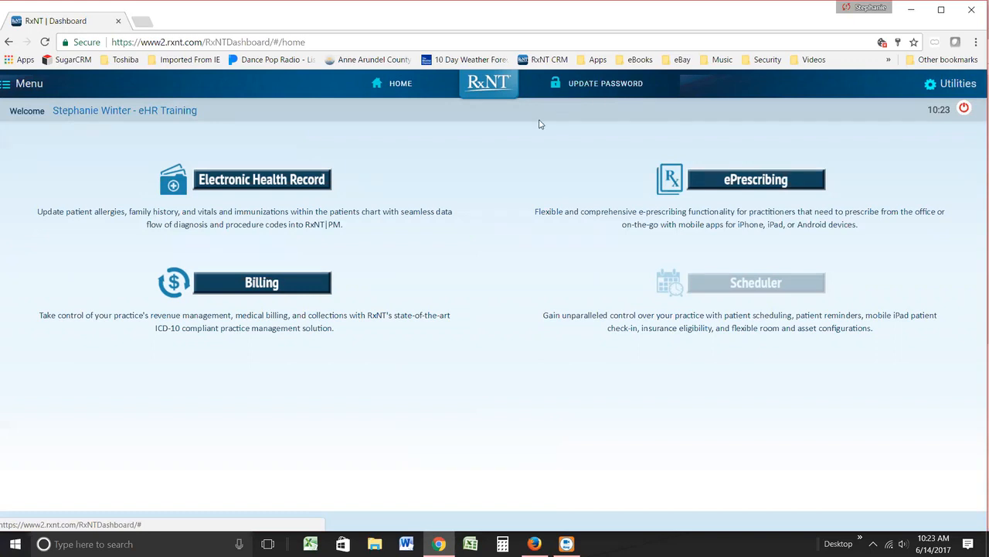
Step: Open the ePrescribing module and review its main menu, including the current user details, closing the menu when done
{"action": "left_click", "coordinate": [746, 181]}
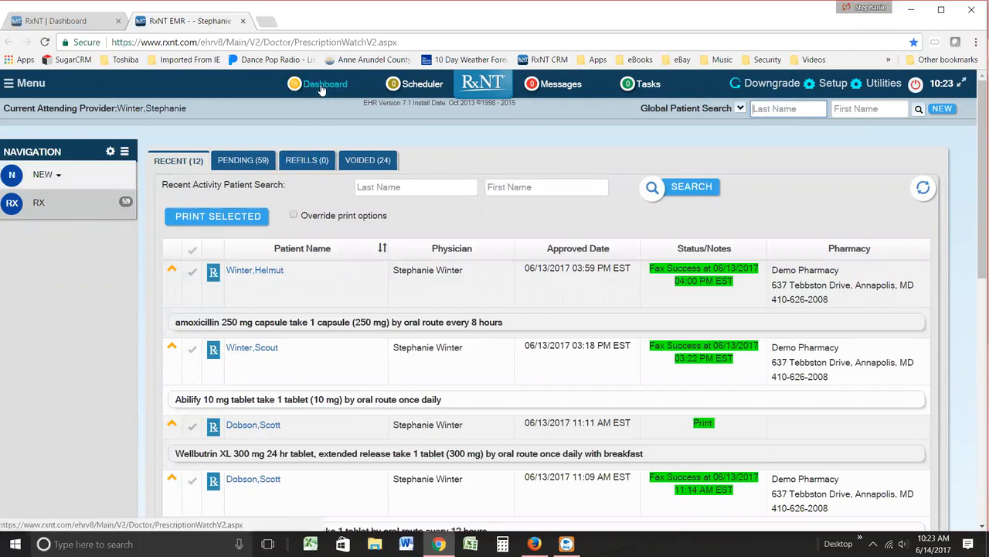
{"action": "left_click", "coordinate": [28, 84]}
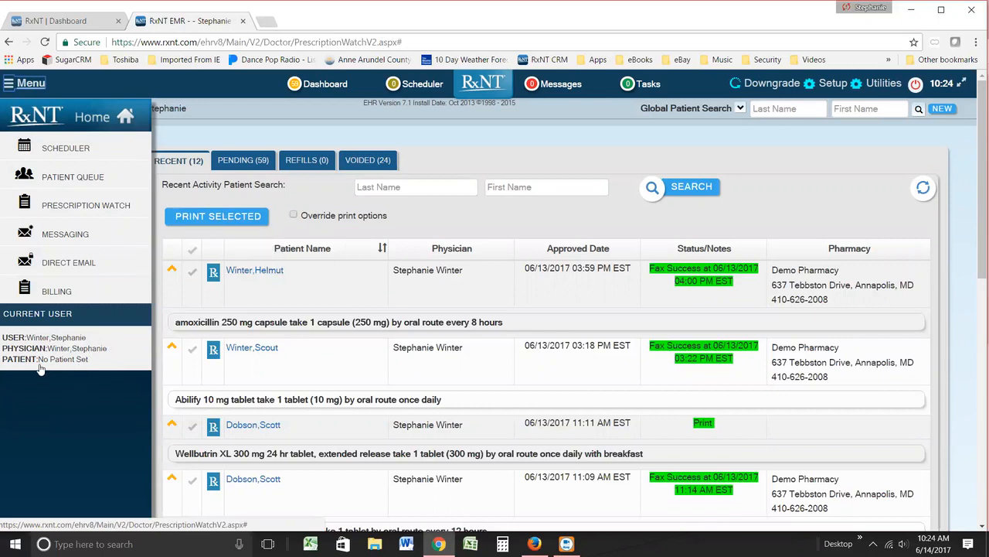
{"action": "key", "text": "ctrl+plus"}
{"action": "key", "text": "ctrl+plus"}
{"action": "scroll", "coordinate": [98, 457], "scroll_direction": "down", "scroll_amount": 2}
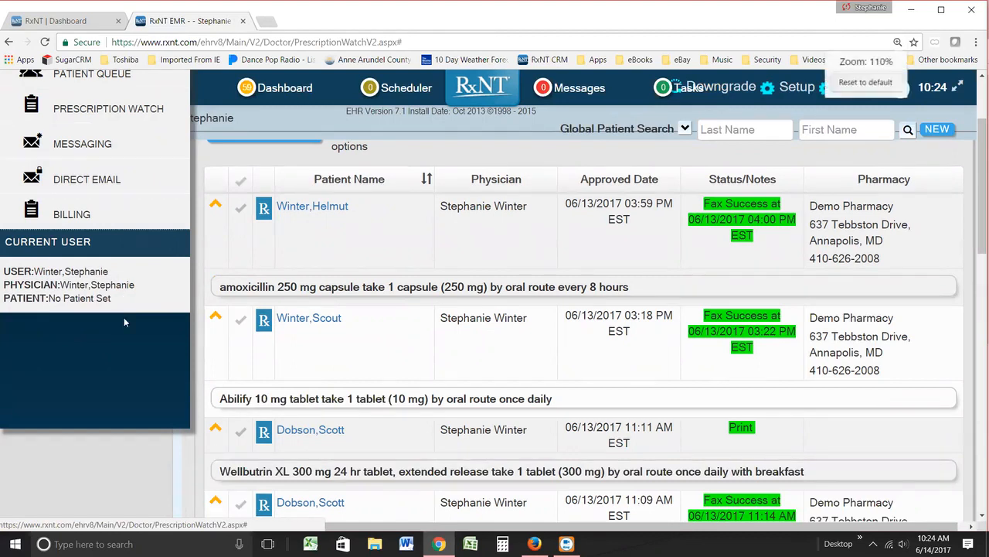
{"action": "key", "text": "ctrl+minus"}
{"action": "scroll", "coordinate": [124, 323], "scroll_direction": "up", "scroll_amount": 2}
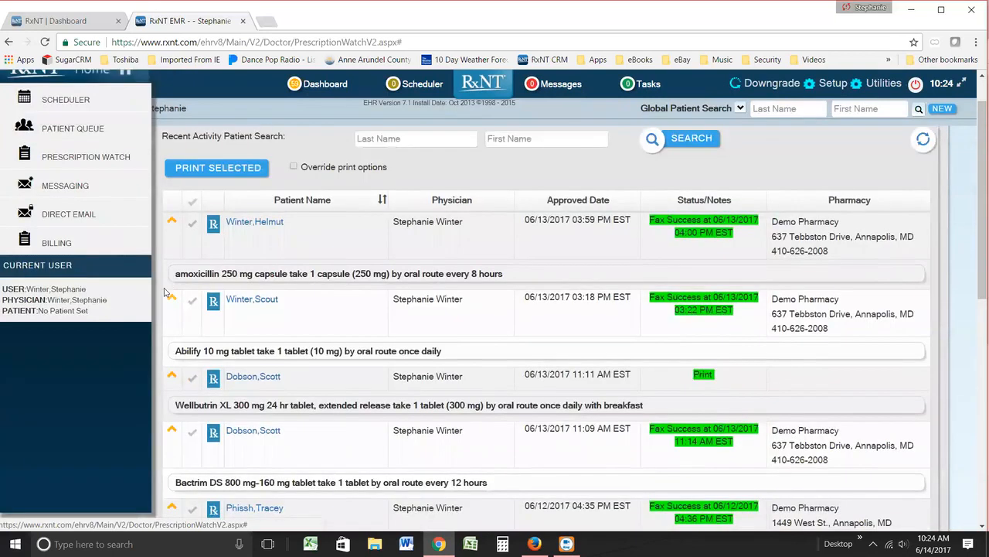
{"action": "left_click", "coordinate": [35, 88]}
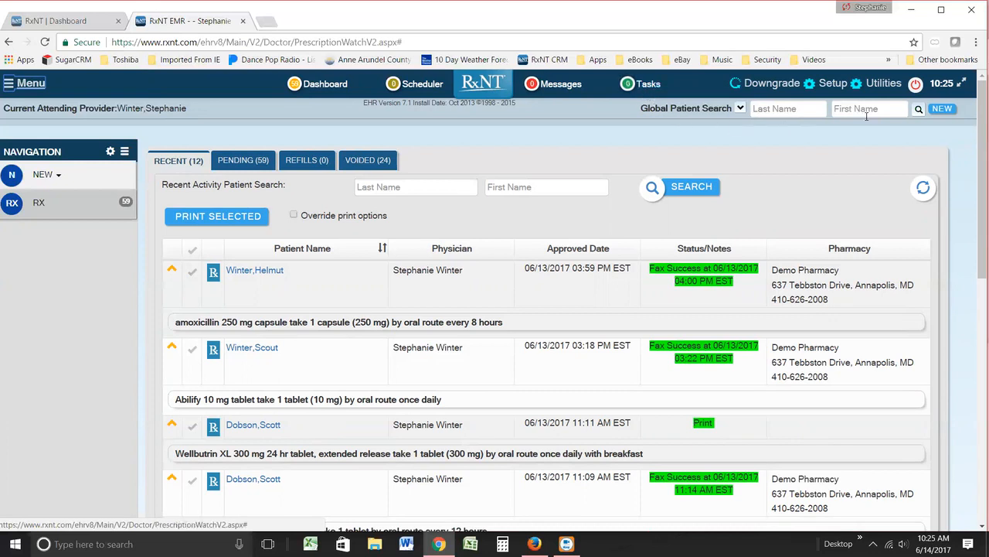
Step: Inspect the Global Patient Search name fields and its additional search criteria, collapsing the extra criteria again
{"action": "left_click", "coordinate": [802, 112]}
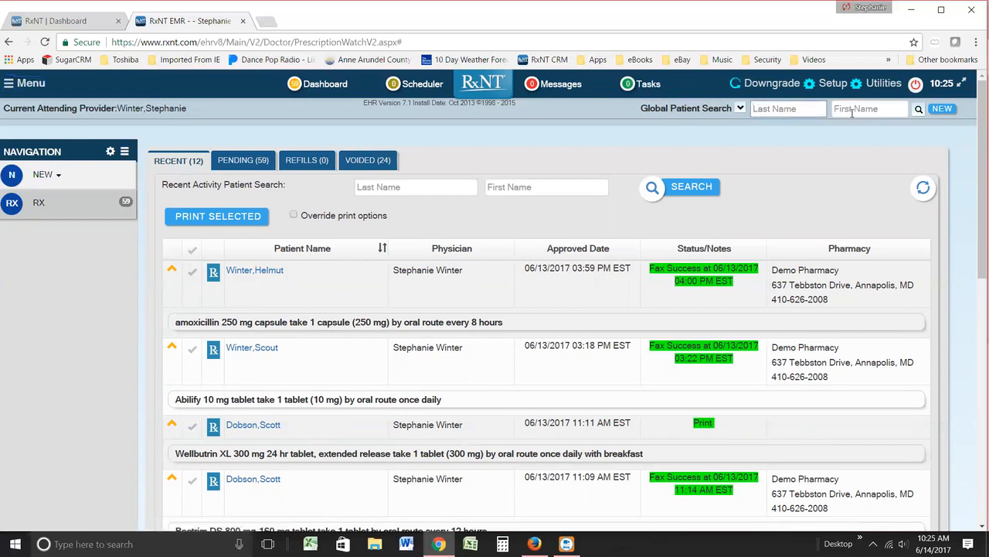
{"action": "left_click", "coordinate": [741, 109]}
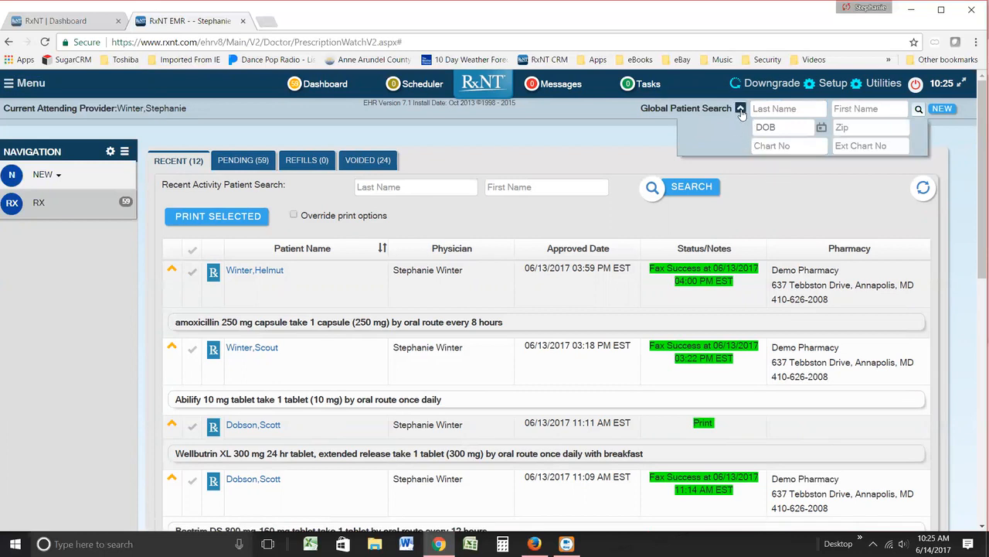
{"action": "left_click", "coordinate": [740, 110]}
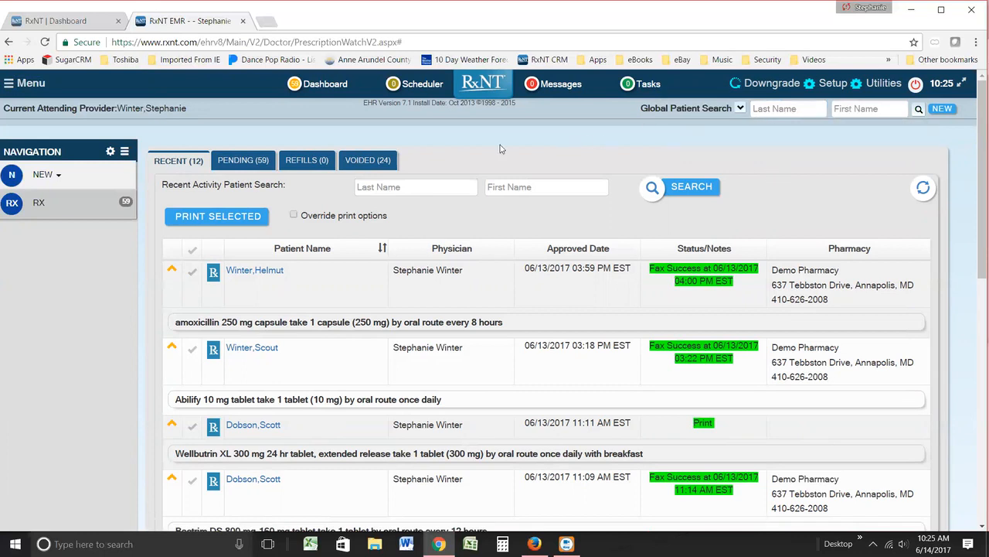
Step: Open a blank new patient form, review its demographics fields from start to end, and return to the prescription dashboard
{"action": "left_click", "coordinate": [948, 111]}
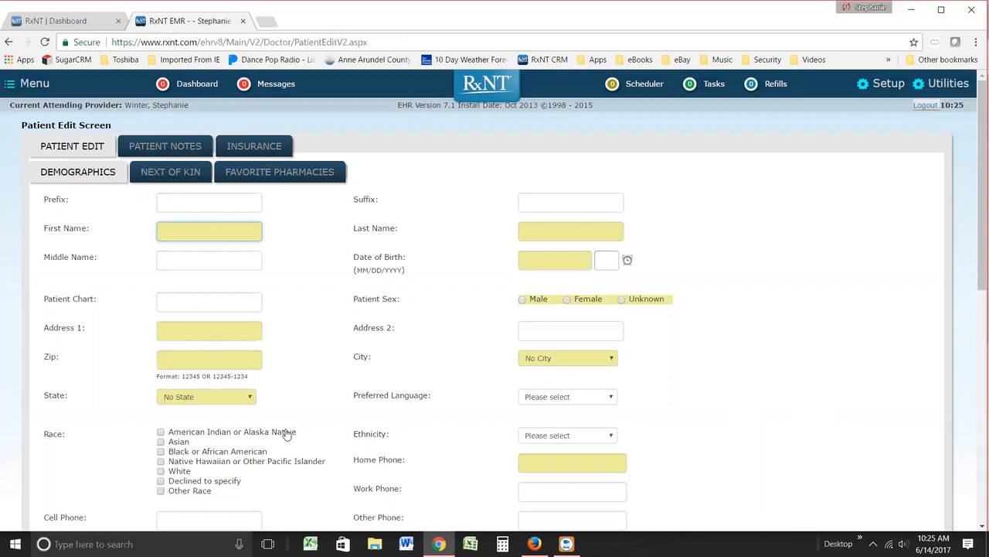
{"action": "scroll", "coordinate": [316, 422], "scroll_direction": "down", "scroll_amount": 2}
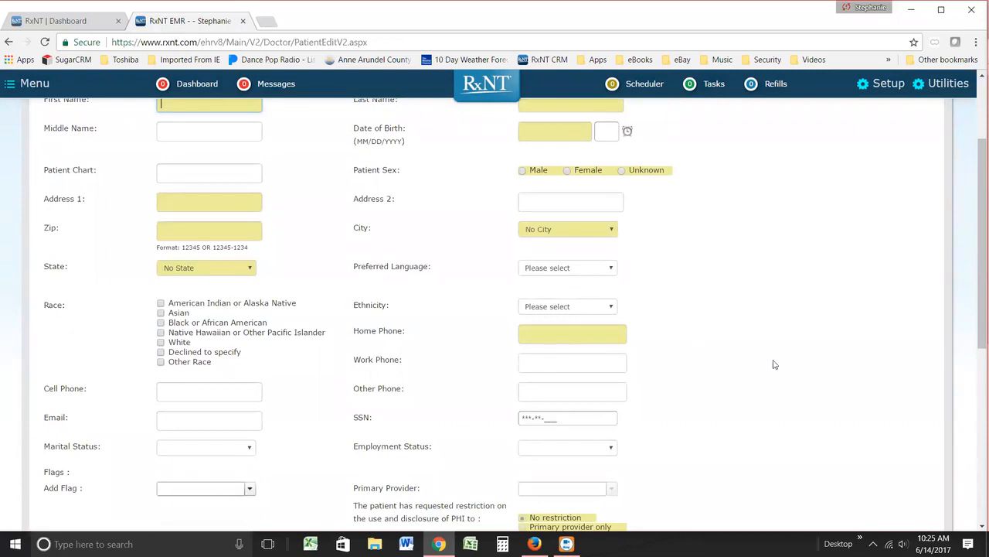
{"action": "scroll", "coordinate": [975, 364], "scroll_direction": "down", "scroll_amount": 1}
{"action": "scroll", "coordinate": [975, 364], "scroll_direction": "down", "scroll_amount": 5}
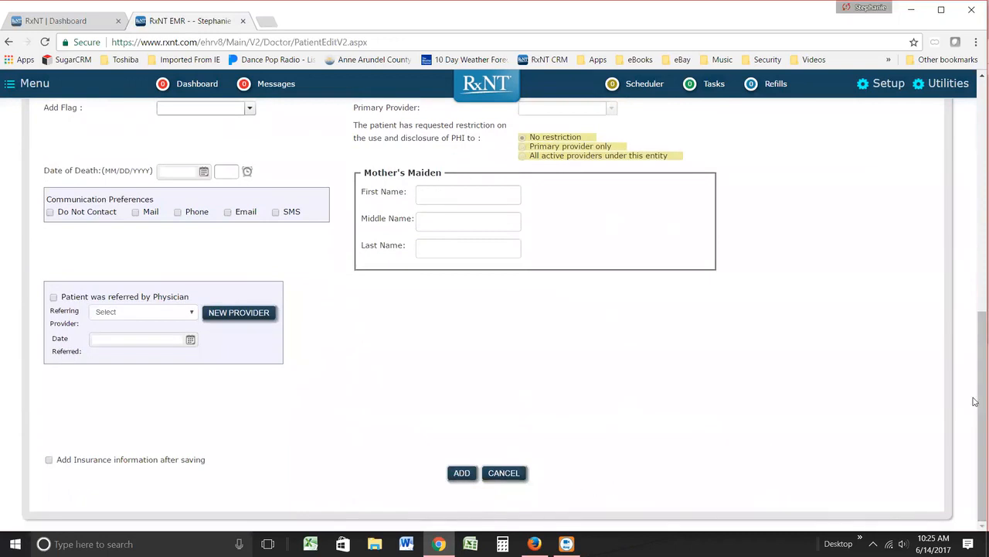
{"action": "scroll", "coordinate": [976, 383], "scroll_direction": "up", "scroll_amount": 7}
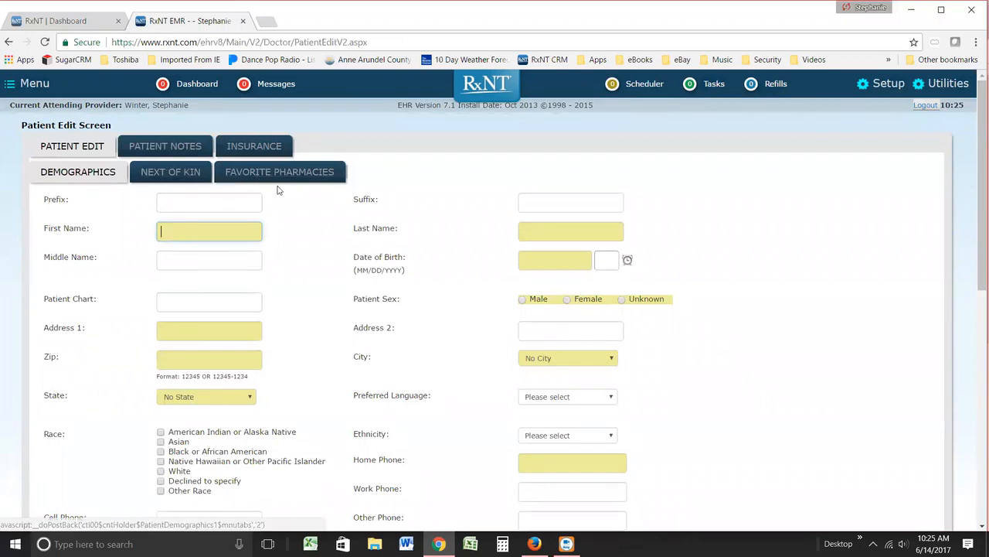
{"action": "left_click", "coordinate": [212, 91]}
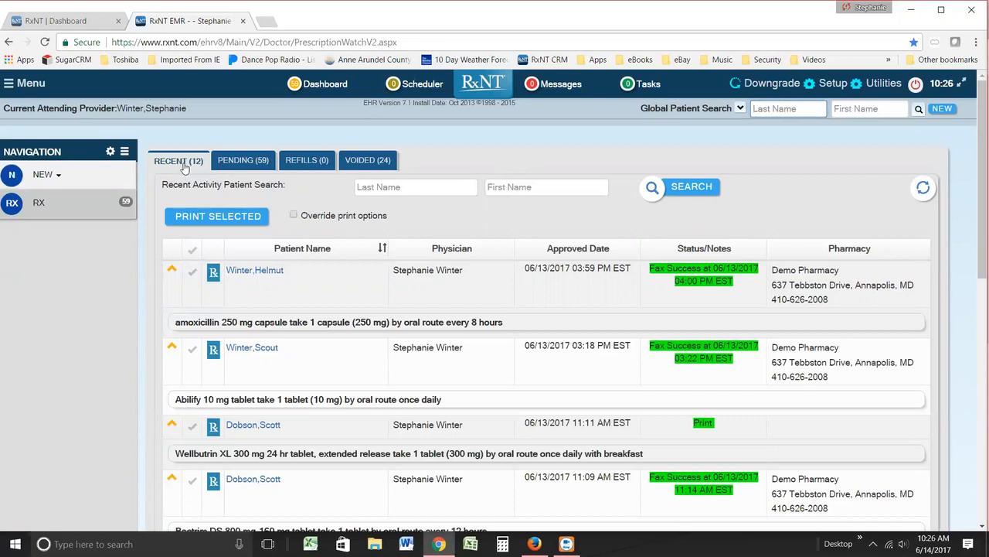
Step: Check the pending prescriptions, and examine the preview of the first recent prescription, amoxicillin 250 mg, before returning to the dashboard
{"action": "left_click", "coordinate": [233, 161]}
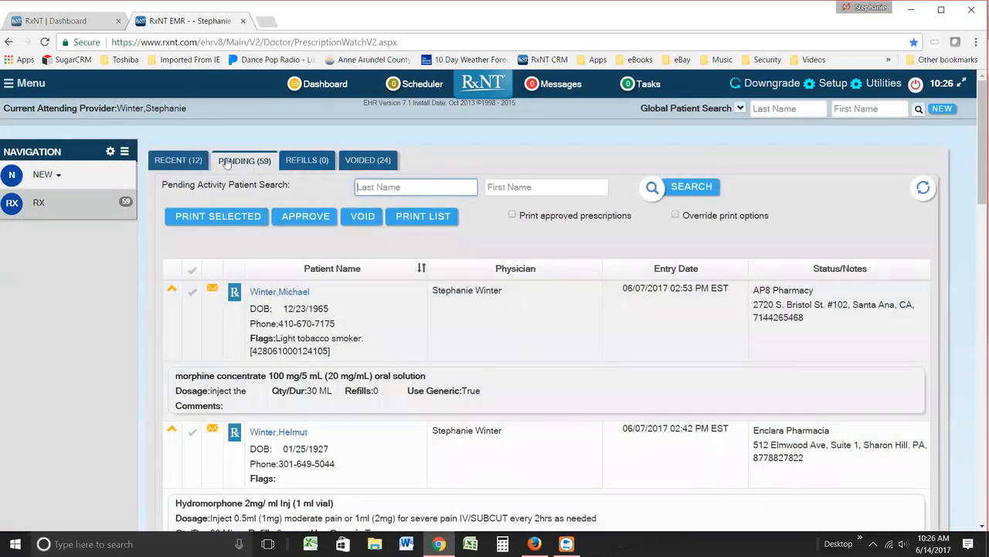
{"action": "left_click", "coordinate": [178, 160]}
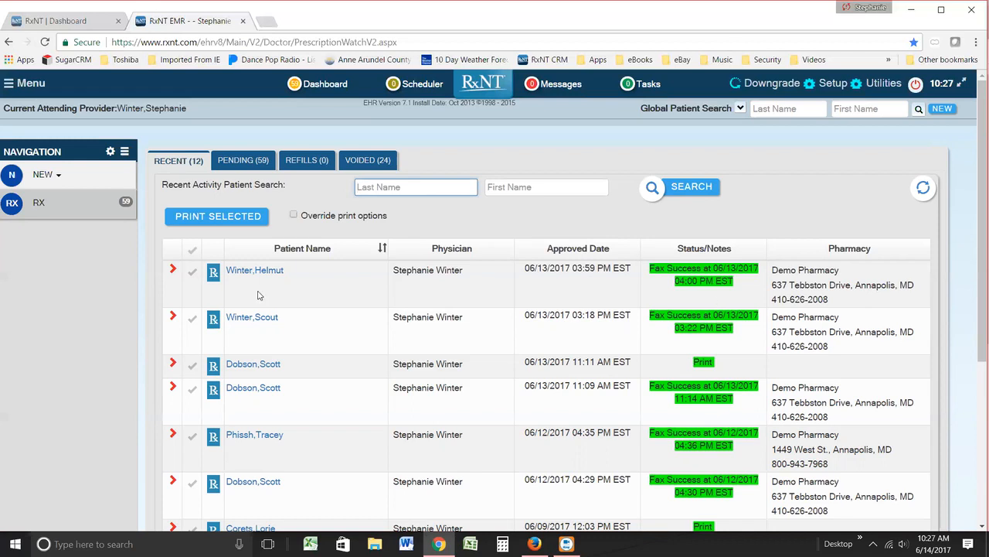
{"action": "left_click", "coordinate": [214, 278]}
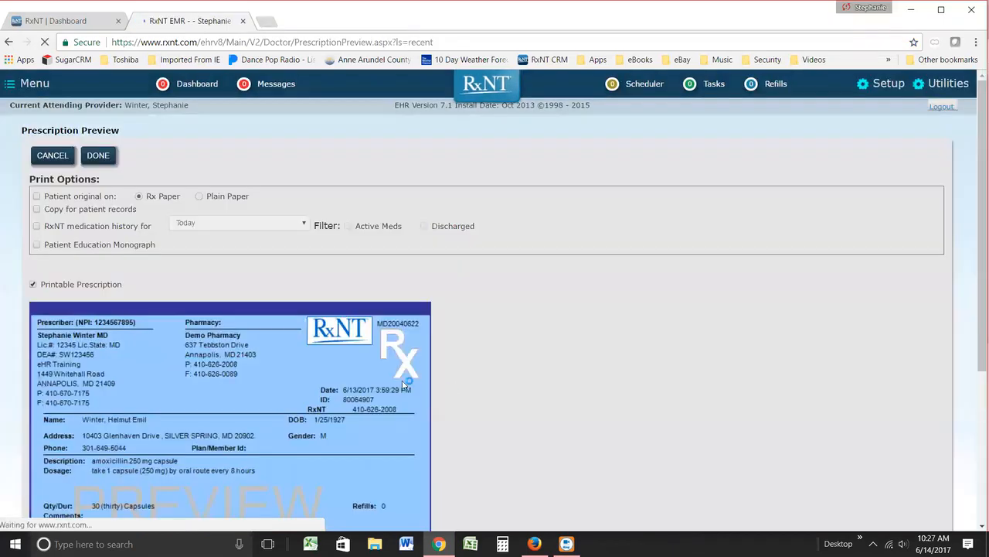
{"action": "scroll", "coordinate": [729, 379], "scroll_direction": "down", "scroll_amount": 1}
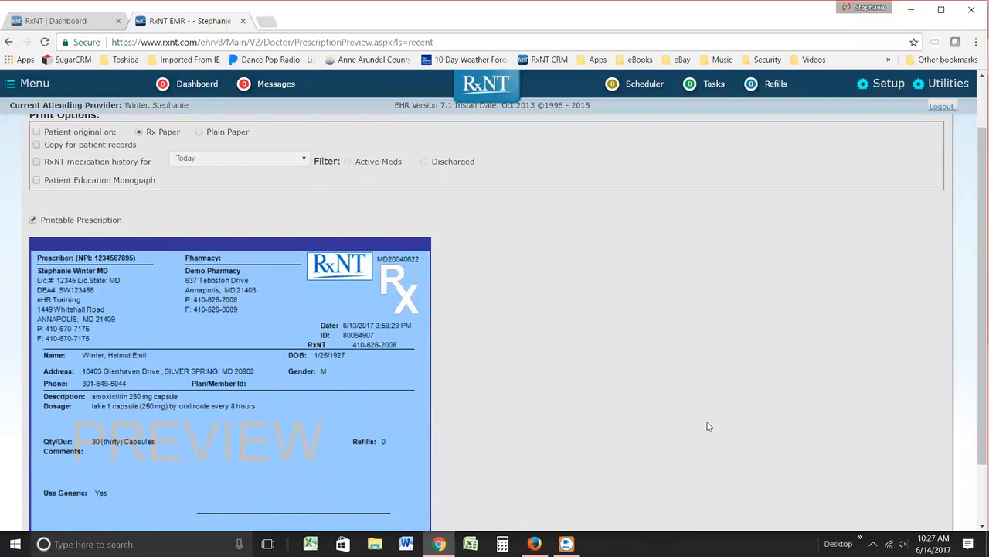
{"action": "scroll", "coordinate": [715, 426], "scroll_direction": "down", "scroll_amount": 1}
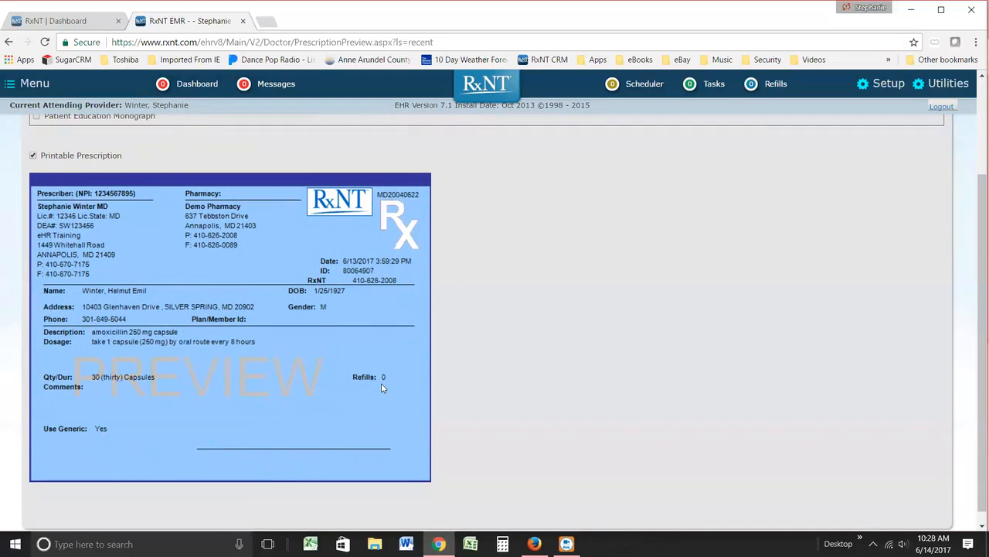
{"action": "key", "text": "ctrl+plus"}
{"action": "key", "text": "ctrl+plus"}
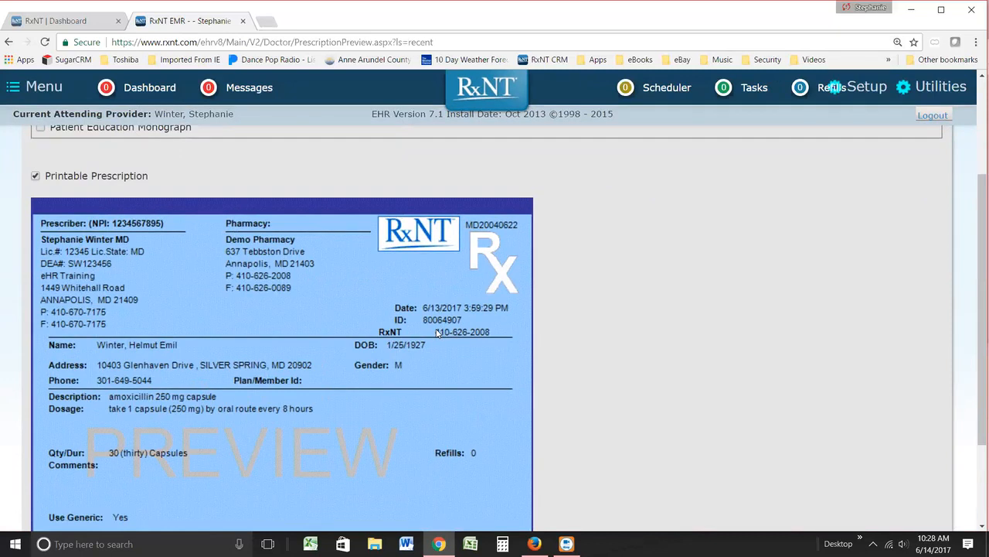
{"action": "key", "text": "ctrl+minus"}
{"action": "key", "text": "ctrl+minus"}
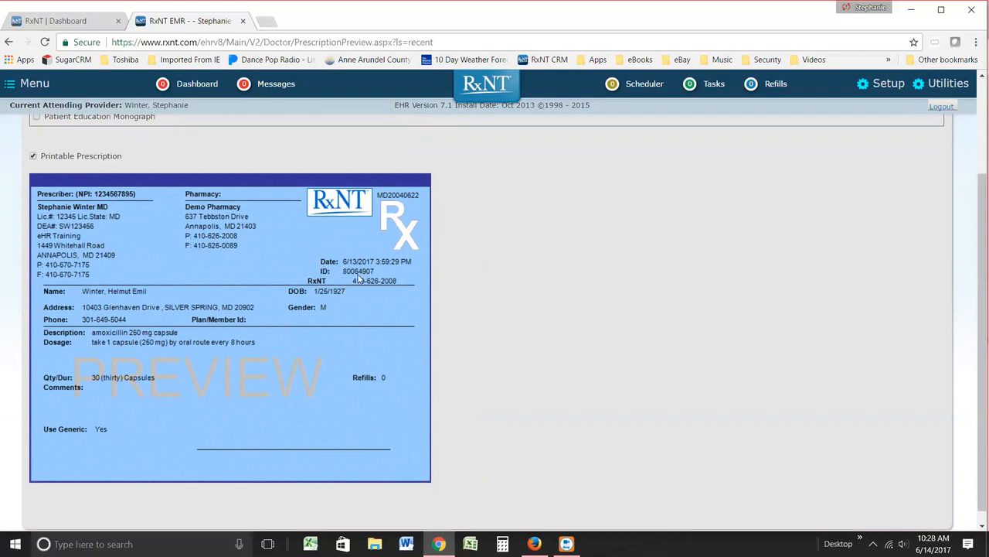
{"action": "left_click", "coordinate": [203, 85]}
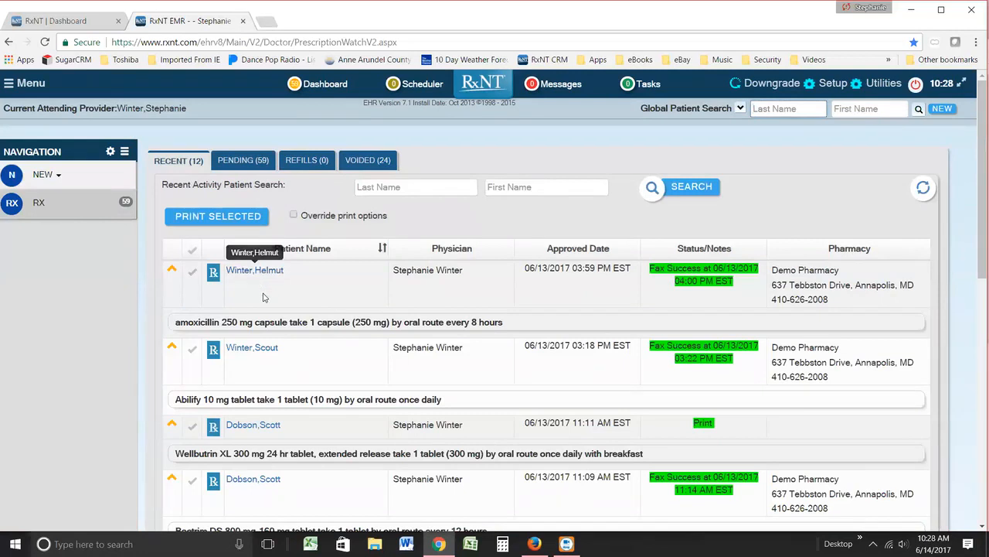
Step: Preview the first pending prescription, morphine concentrate 100 mg/5 mL, and cancel back to the pending list without changing it
{"action": "left_click", "coordinate": [234, 161]}
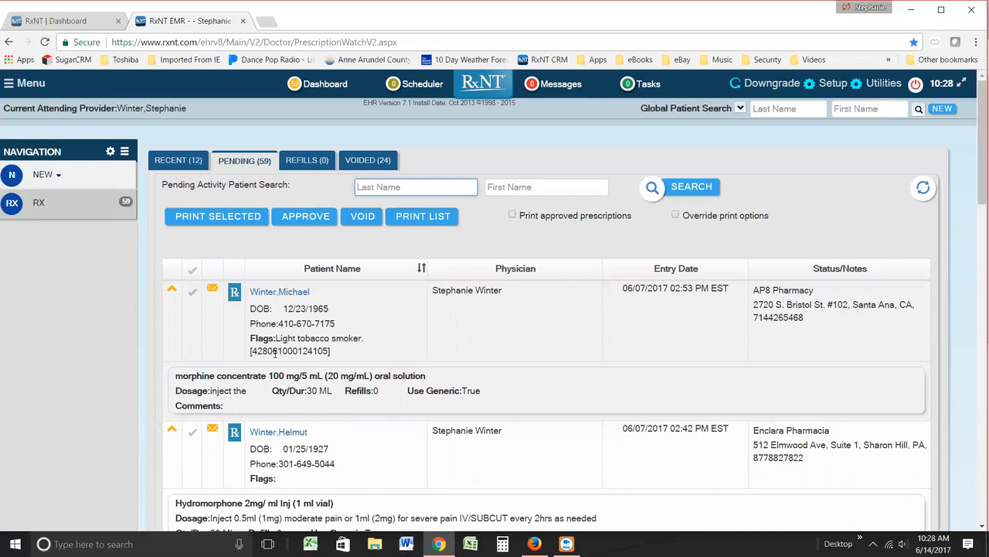
{"action": "left_click", "coordinate": [235, 295]}
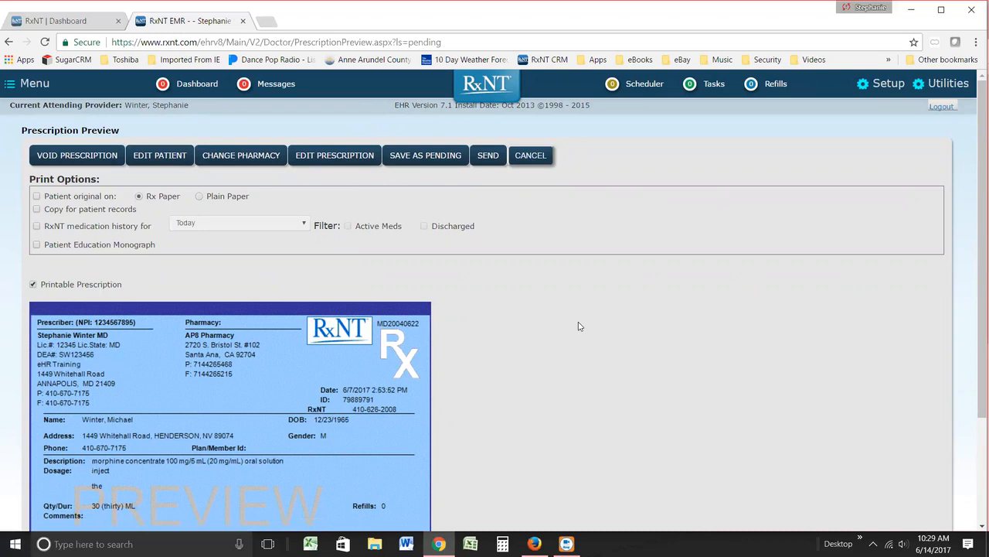
{"action": "left_click", "coordinate": [531, 158]}
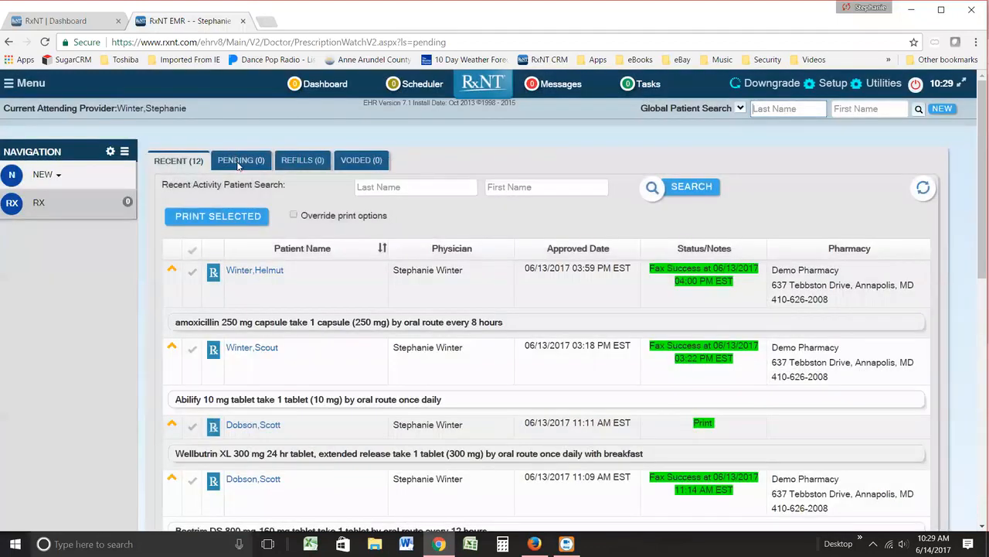
{"action": "left_click", "coordinate": [239, 162]}
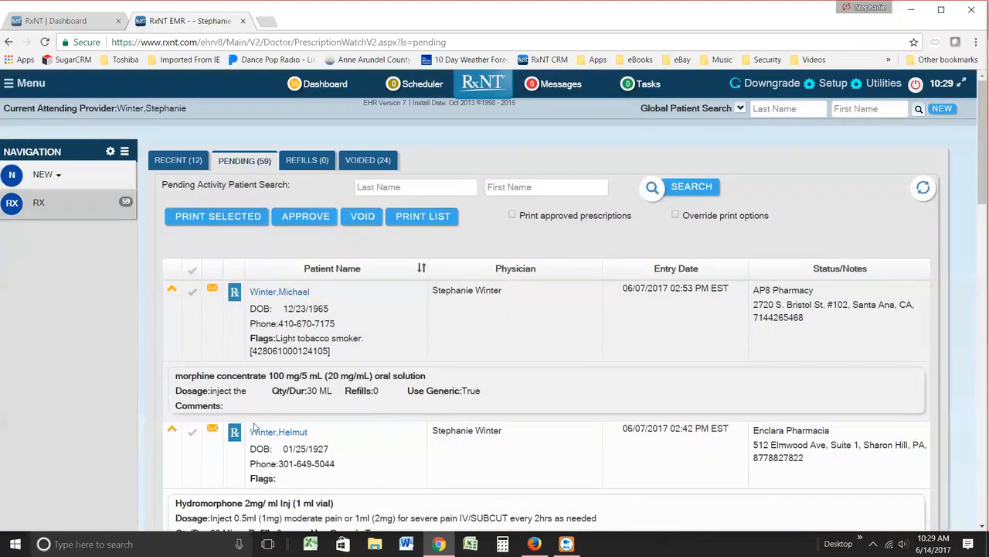
Step: Mark the first pending prescription and unmark it again, and view the refill requests and the voided prescriptions
{"action": "left_click", "coordinate": [192, 294]}
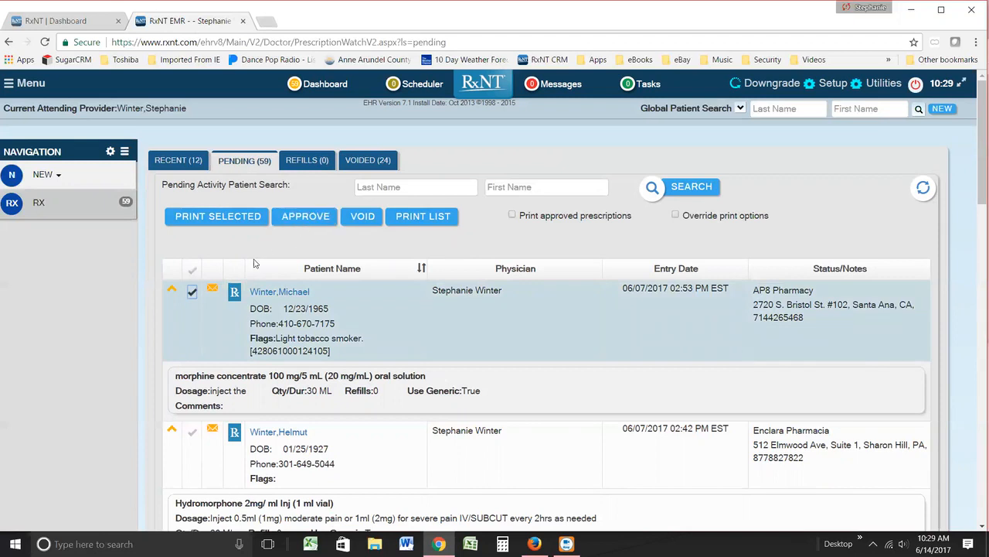
{"action": "left_click", "coordinate": [193, 292]}
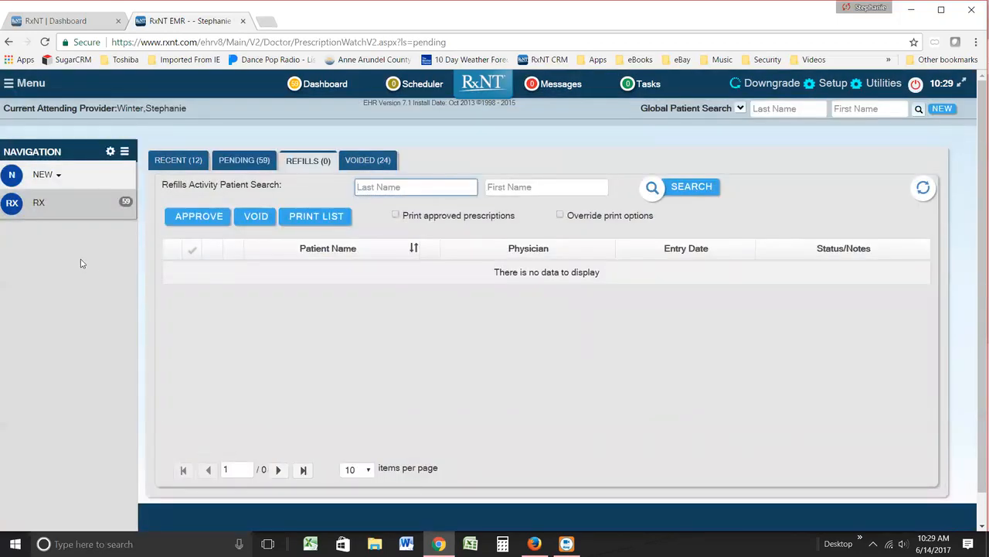
{"action": "left_click", "coordinate": [368, 163]}
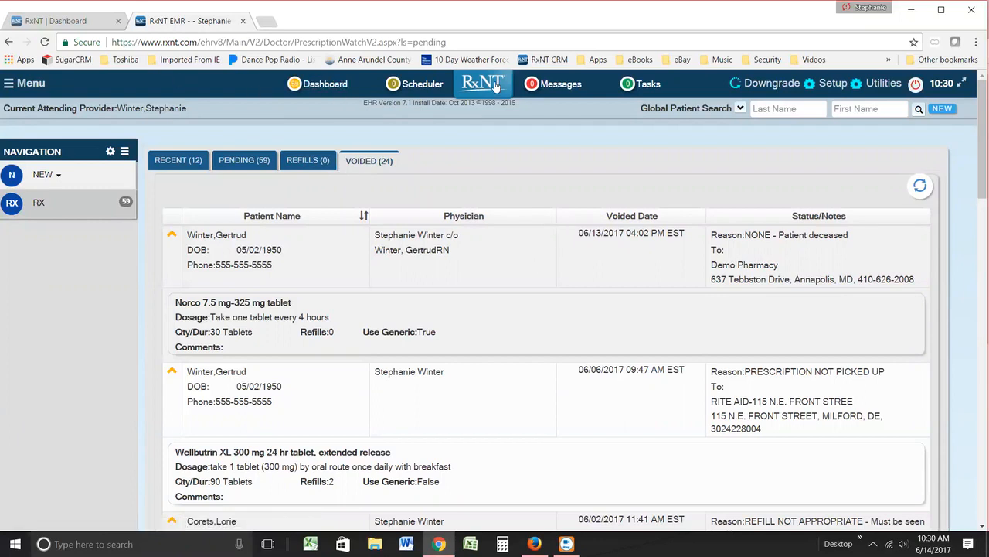
Step: Open the Utilities list, review its reports, support, clinical admin and user tools through Downgrade Dashboard, and close it
{"action": "left_click", "coordinate": [886, 85]}
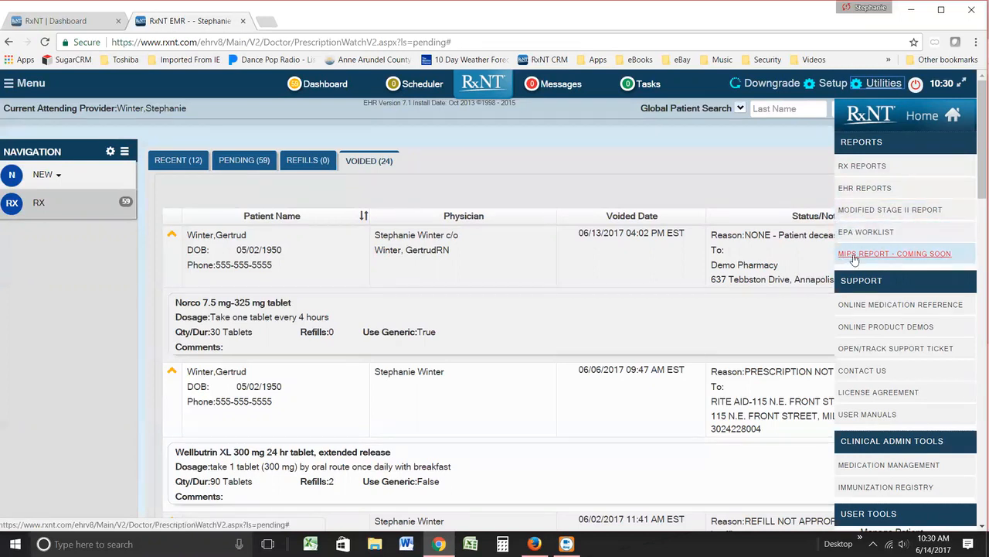
{"action": "left_click_drag", "start_coordinate": [976, 193], "coordinate": [975, 236]}
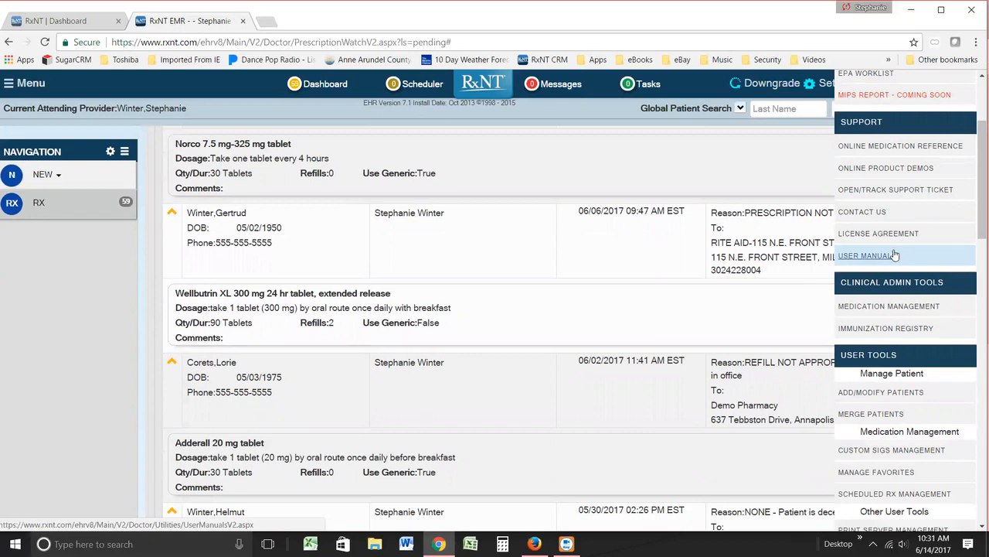
{"action": "scroll", "coordinate": [974, 263], "scroll_direction": "down", "scroll_amount": 2}
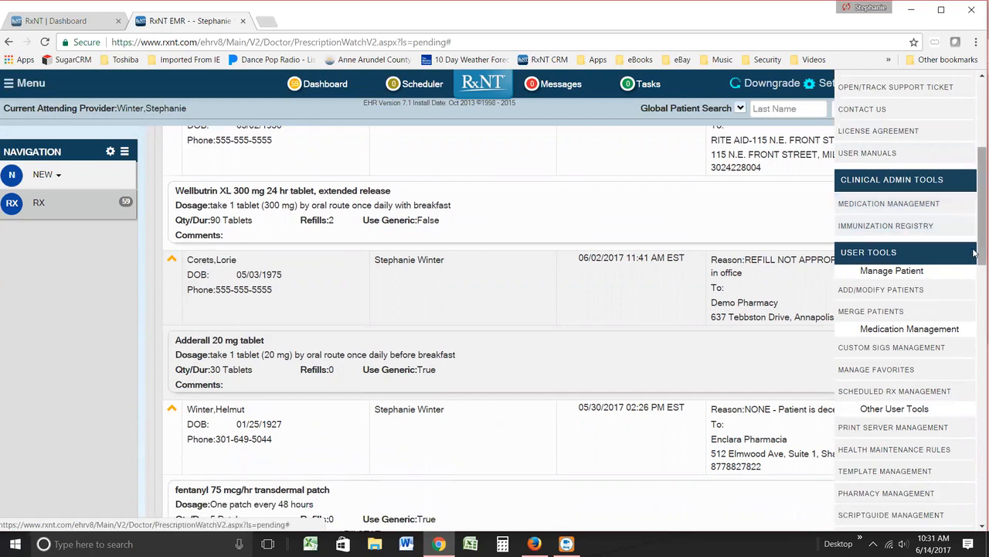
{"action": "scroll", "coordinate": [975, 267], "scroll_direction": "down", "scroll_amount": 4}
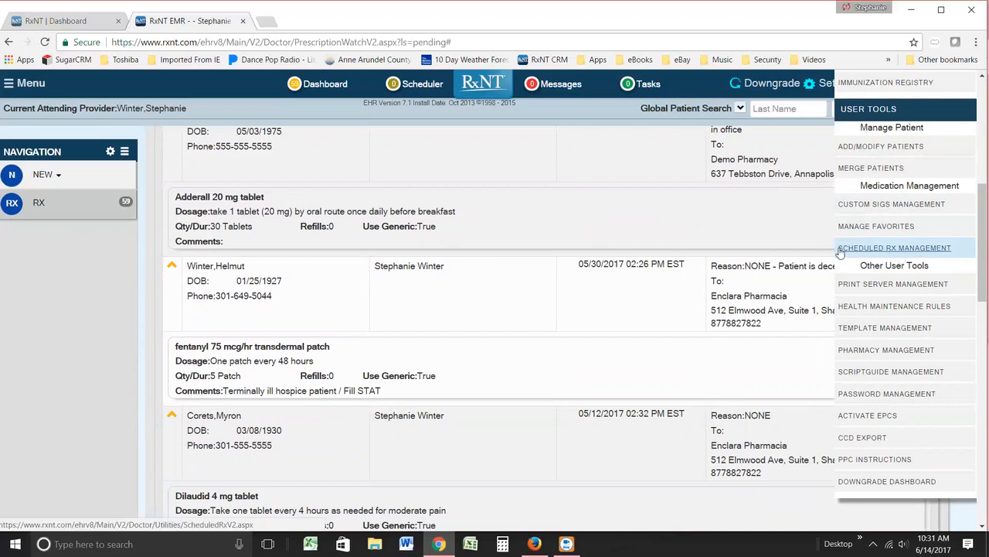
{"action": "left_click_drag", "start_coordinate": [979, 288], "coordinate": [974, 315]}
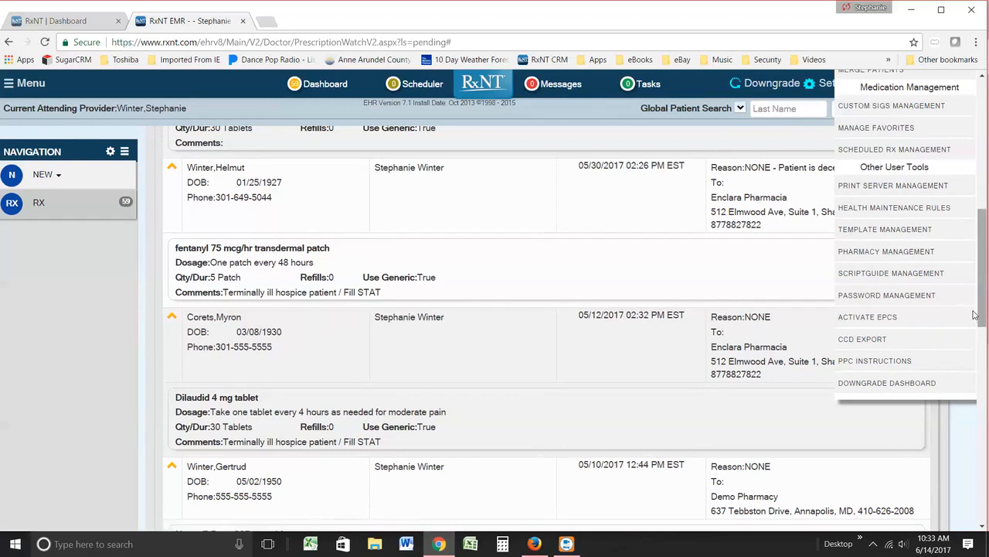
{"action": "scroll", "coordinate": [974, 312], "scroll_direction": "up", "scroll_amount": 8}
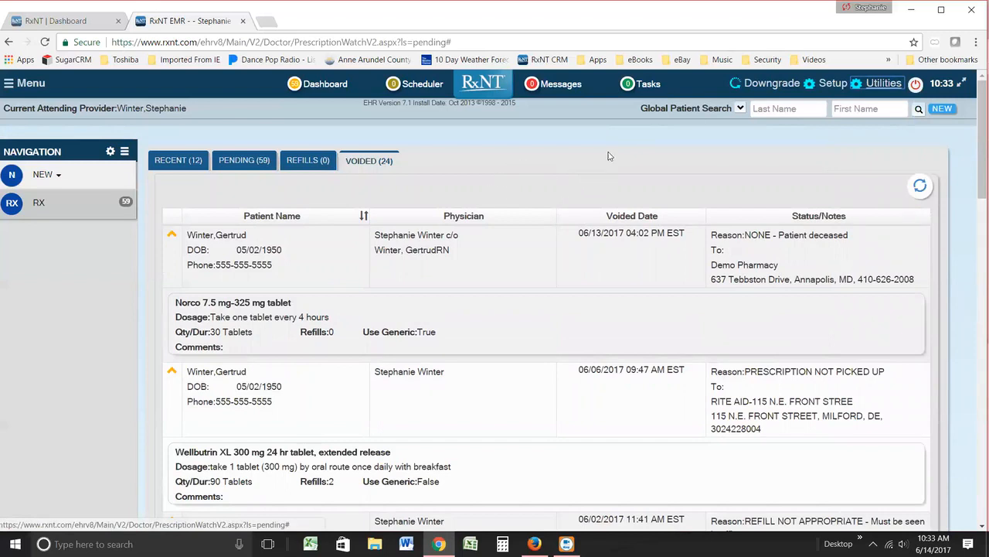
Step: Run a global patient search by the patient's last name and first initial, and open the matching patient's dashboard
{"action": "left_click", "coordinate": [785, 112]}
{"action": "type", "text": "winter"}
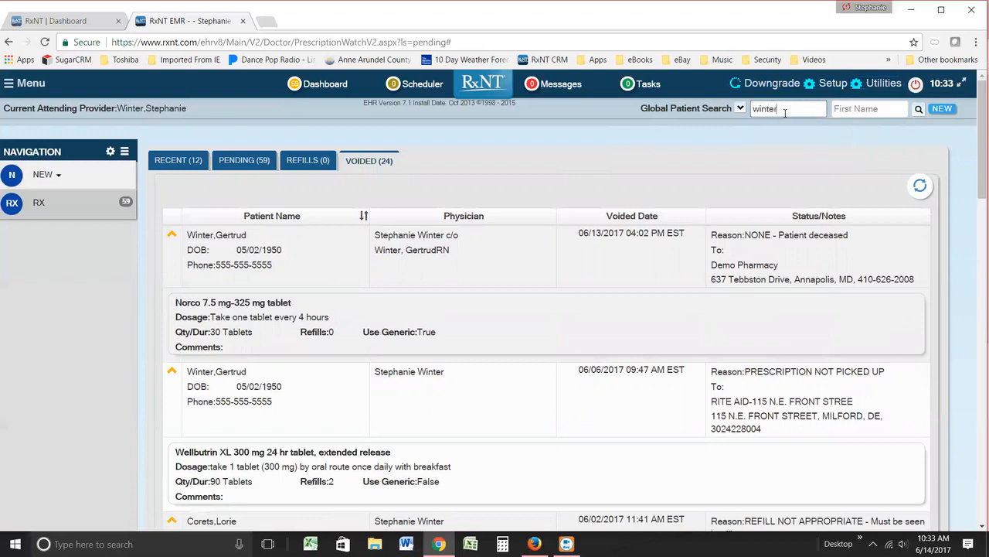
{"action": "key", "text": "Tab"}
{"action": "type", "text": "m"}
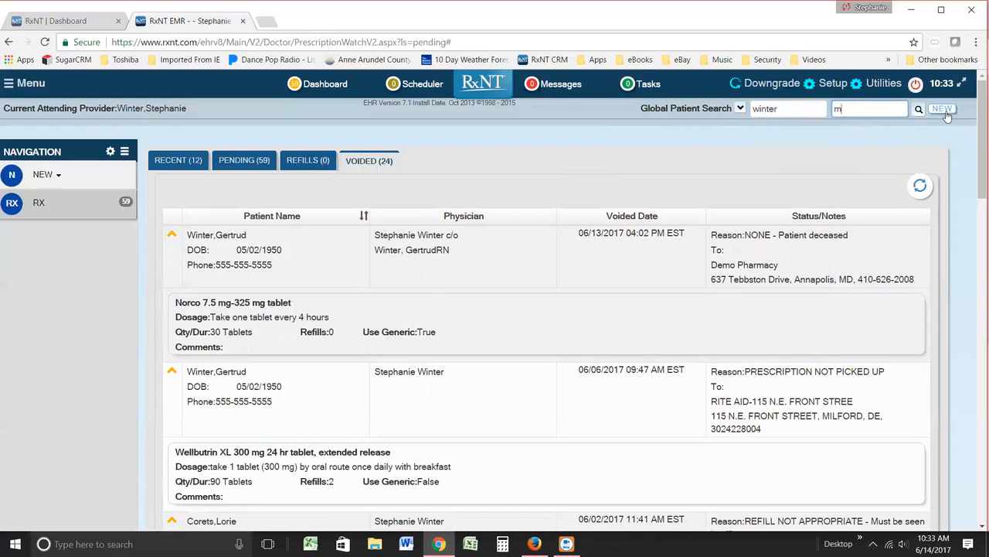
{"action": "left_click", "coordinate": [918, 110]}
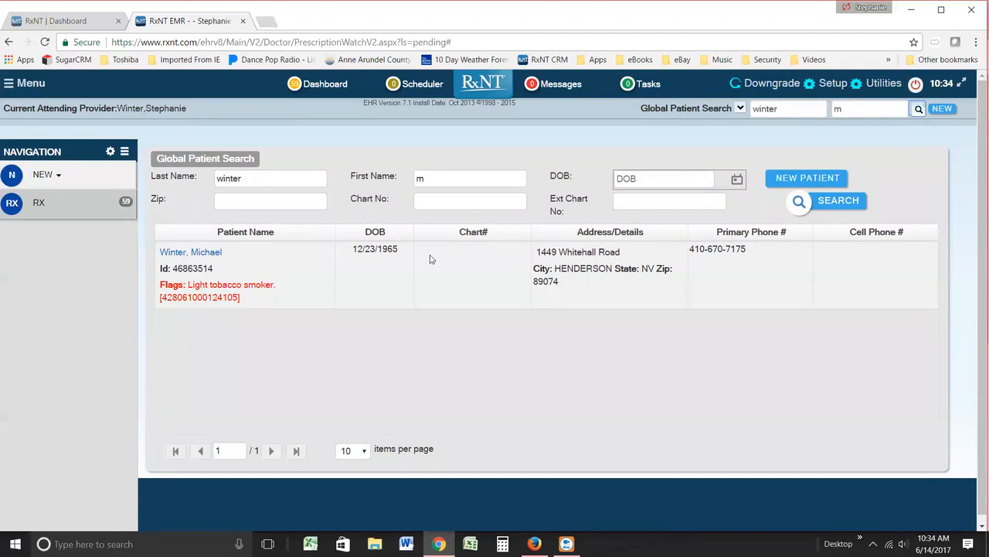
{"action": "left_click", "coordinate": [193, 257]}
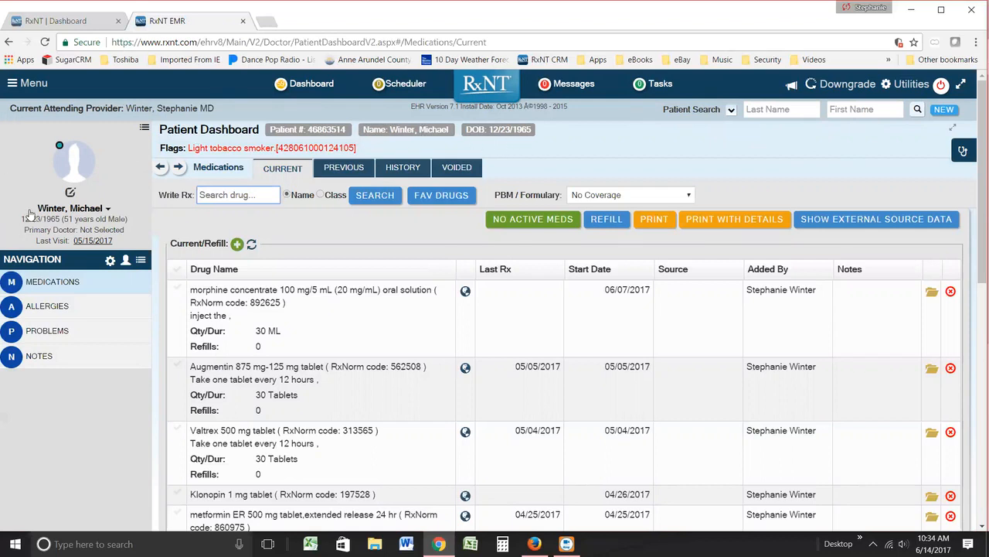
Step: Look over the patient's summary and the main menu's quick options such as Edit Patient and Generate PIN, closing the menu again
{"action": "mouse_move", "coordinate": [55, 210]}
{"action": "left_click", "coordinate": [23, 88]}
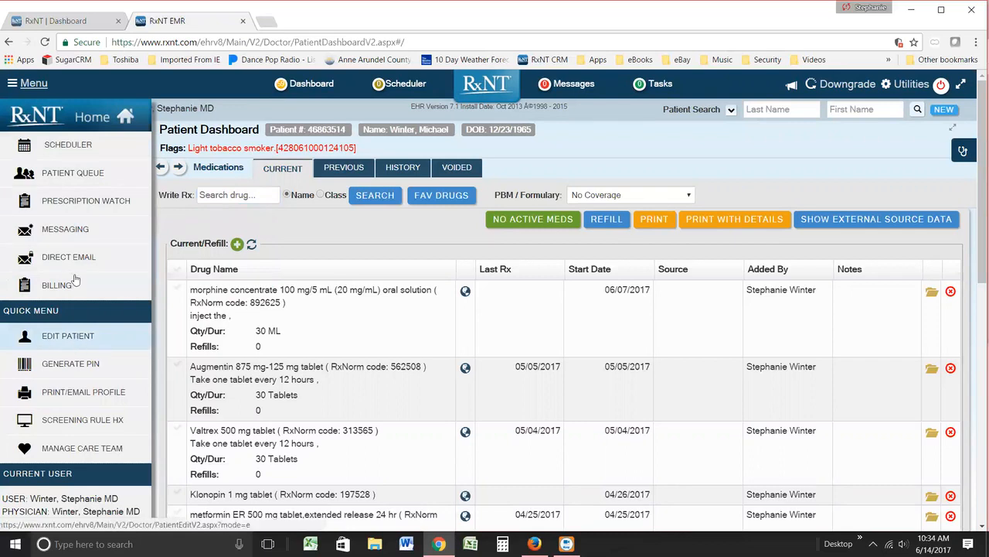
{"action": "left_click", "coordinate": [44, 86]}
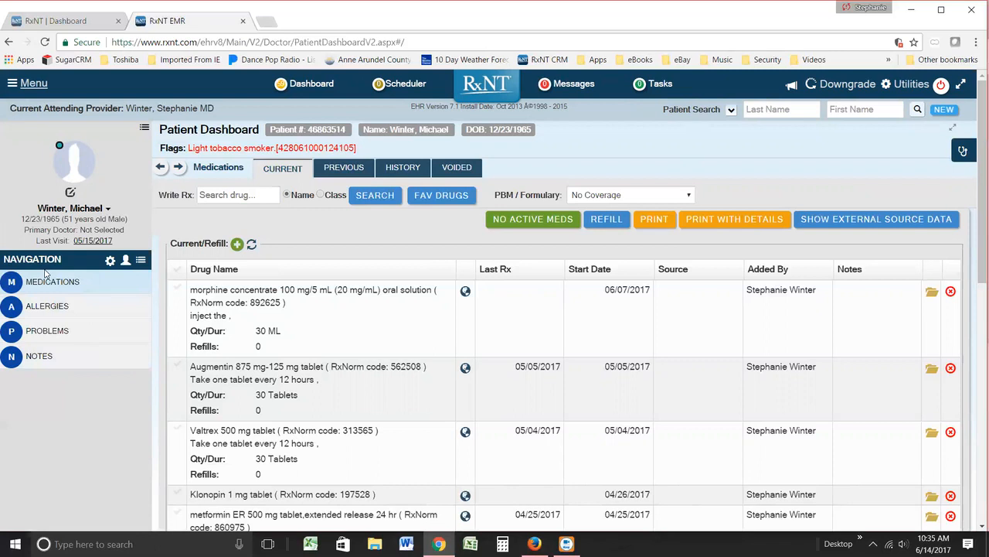
Step: View the patient's admin notes, open a blank new note to inspect its editor, and cancel it
{"action": "left_click", "coordinate": [32, 359]}
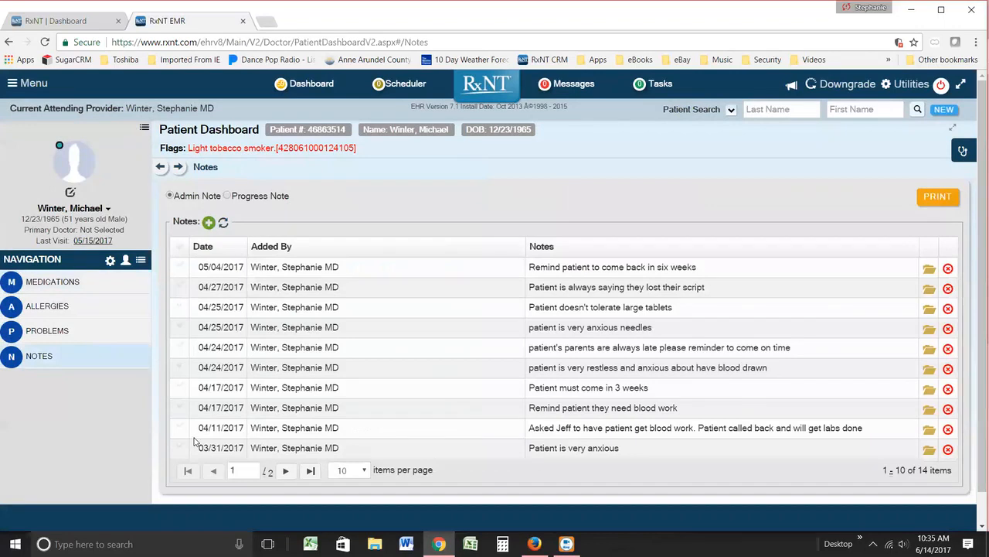
{"action": "left_click", "coordinate": [209, 224]}
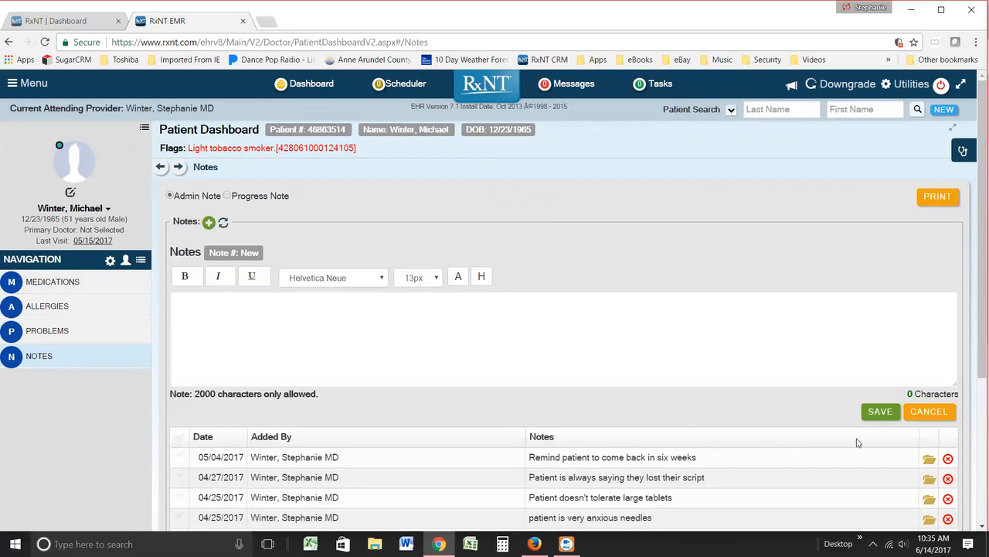
{"action": "left_click", "coordinate": [928, 411]}
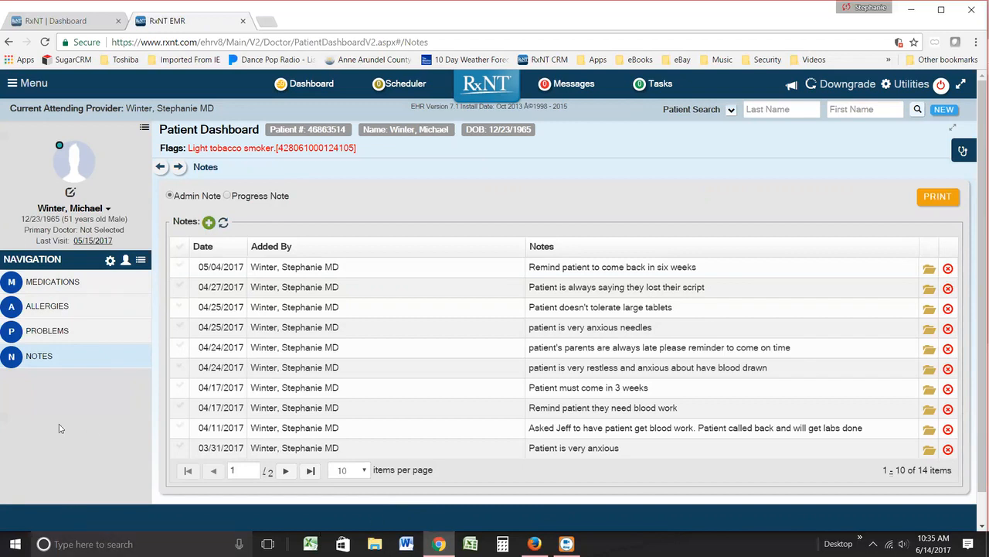
Step: View the patient's problems, check the English MedlinePlus education page for secondary hypertension, and return to the problem list
{"action": "left_click", "coordinate": [37, 333]}
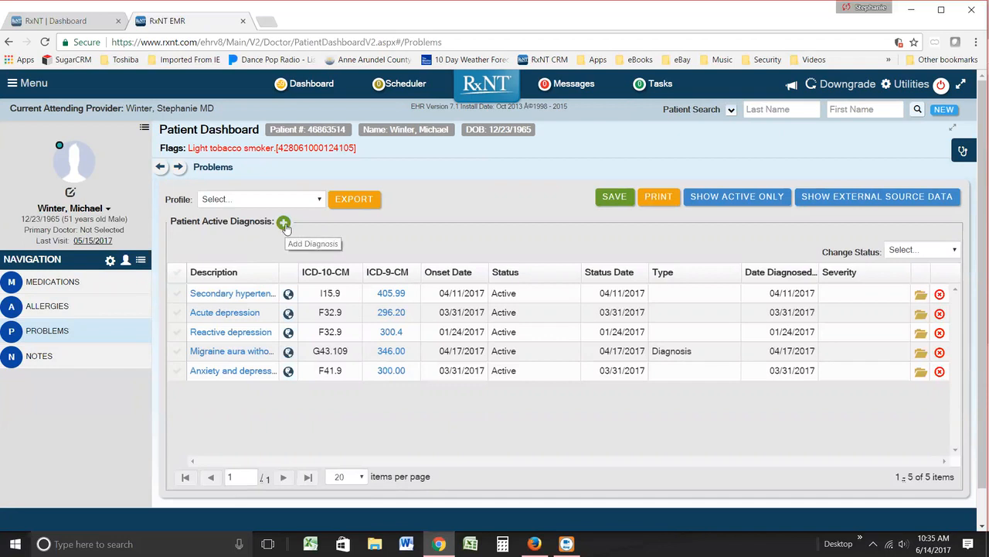
{"action": "left_click", "coordinate": [287, 295]}
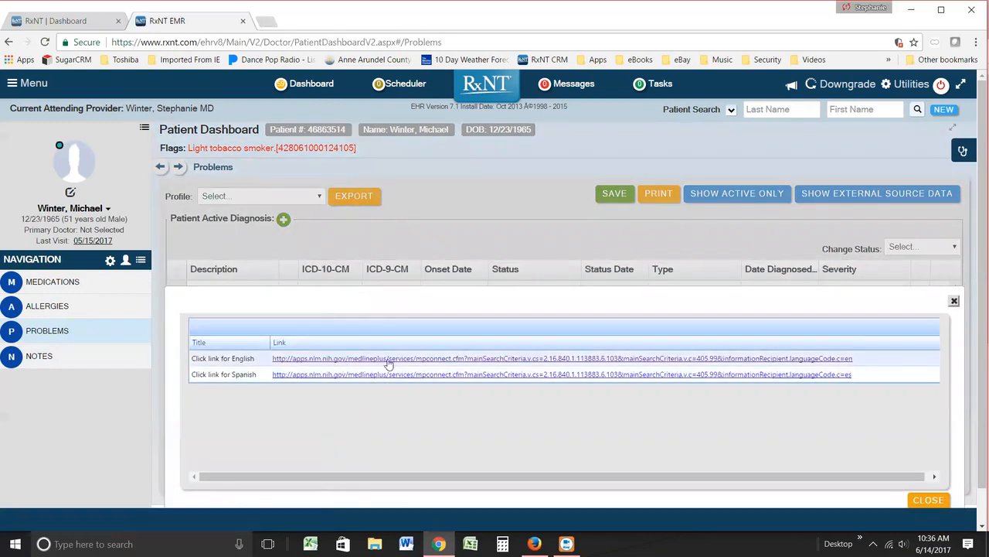
{"action": "left_click", "coordinate": [392, 360]}
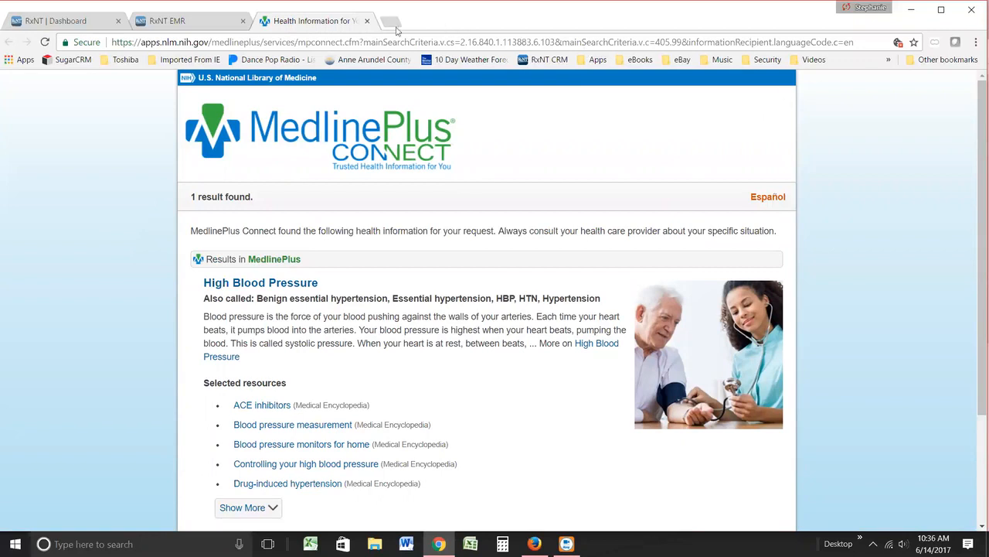
{"action": "key", "text": "ctrl+w"}
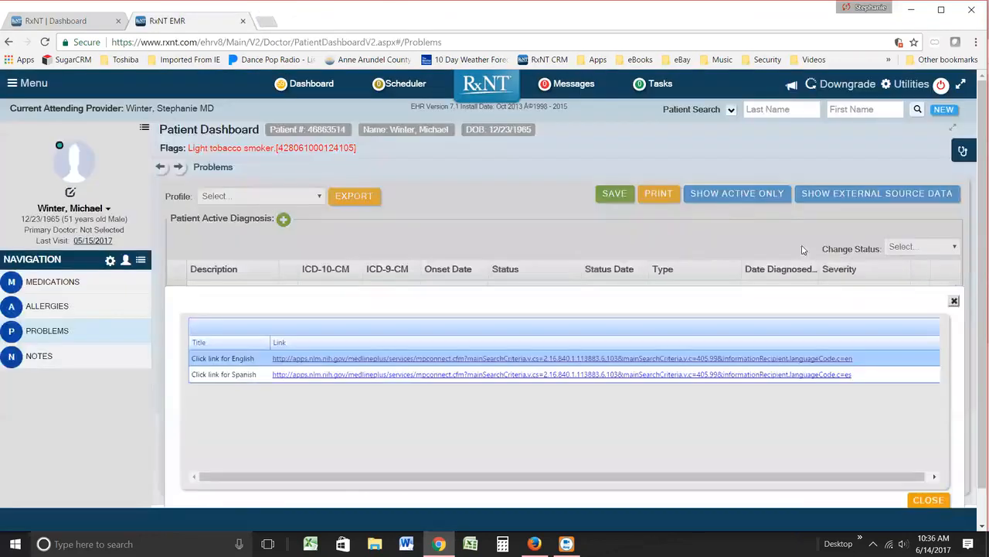
{"action": "left_click", "coordinate": [953, 300]}
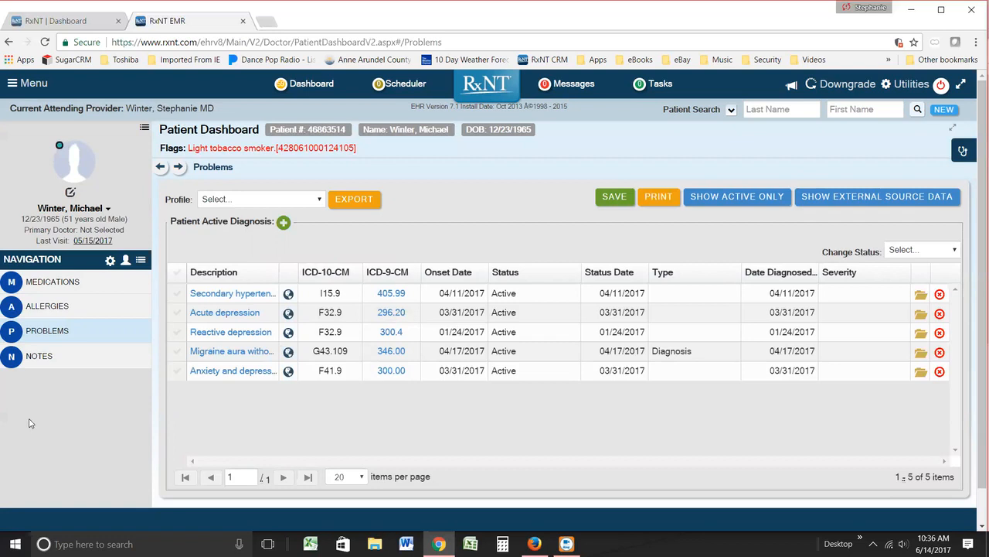
Step: View the patient's allergies, add a blank allergy row to inspect its fields, and remove that row
{"action": "left_click", "coordinate": [50, 309]}
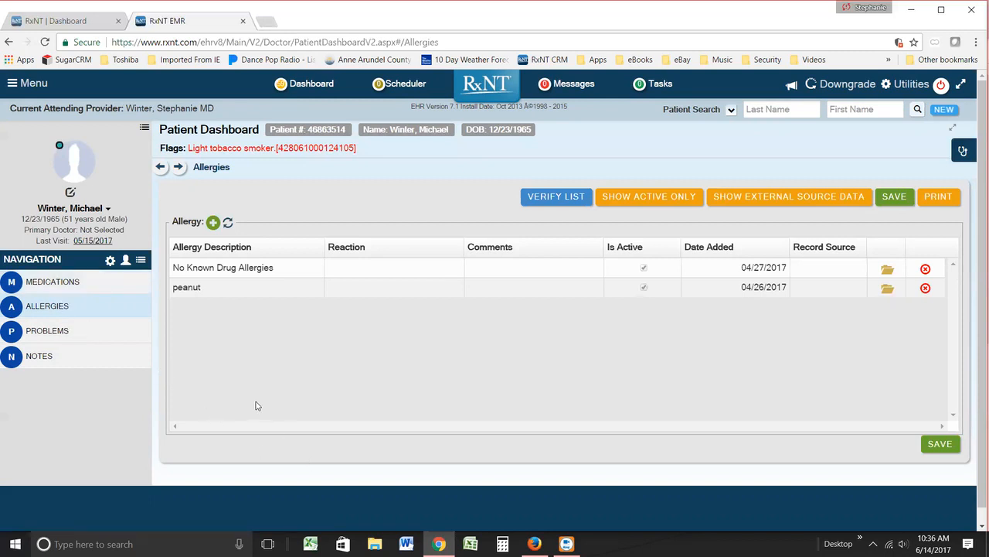
{"action": "left_click", "coordinate": [213, 224]}
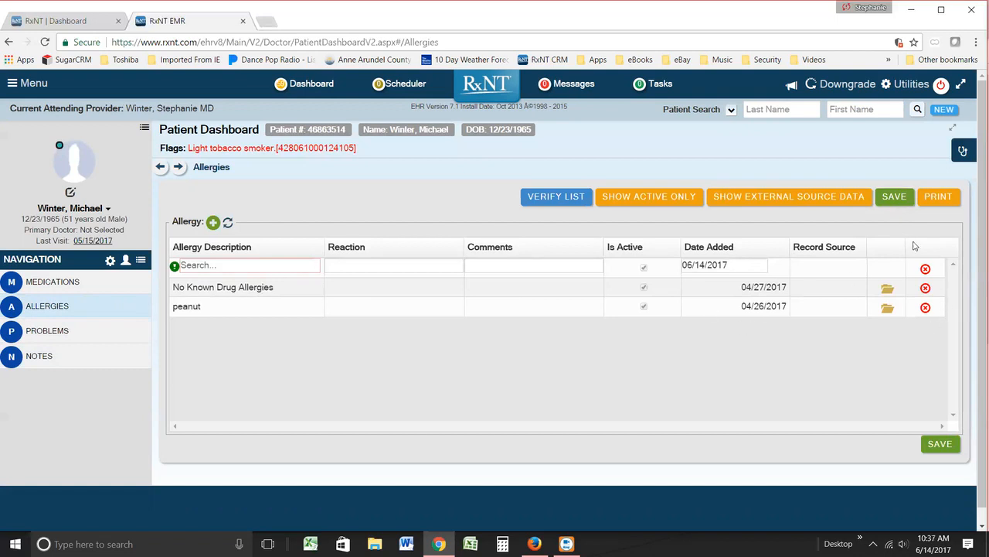
{"action": "left_click", "coordinate": [925, 269]}
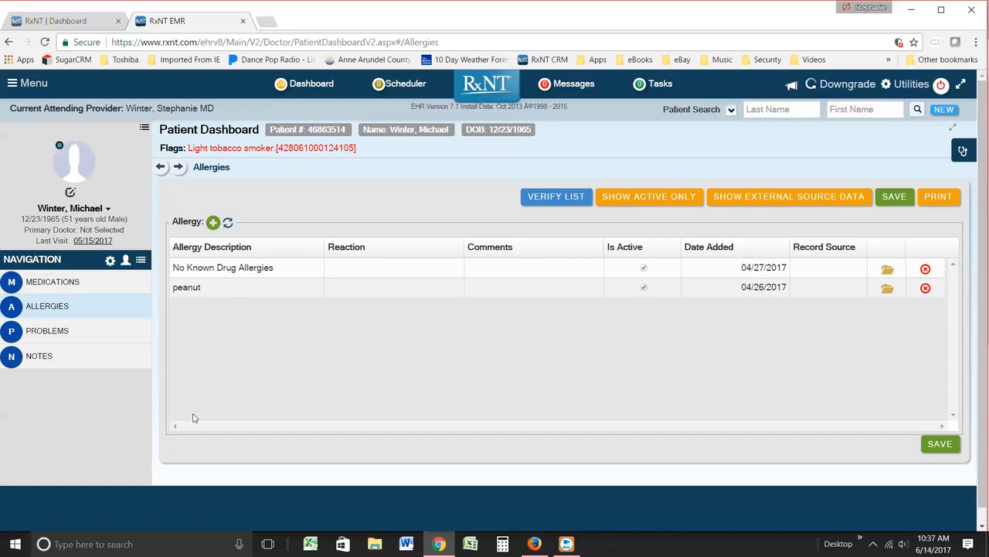
Step: Review the patient's current medications, marking Augmentin 875 mg-125 mg as a refill candidate and unmarking it again
{"action": "left_click", "coordinate": [63, 291]}
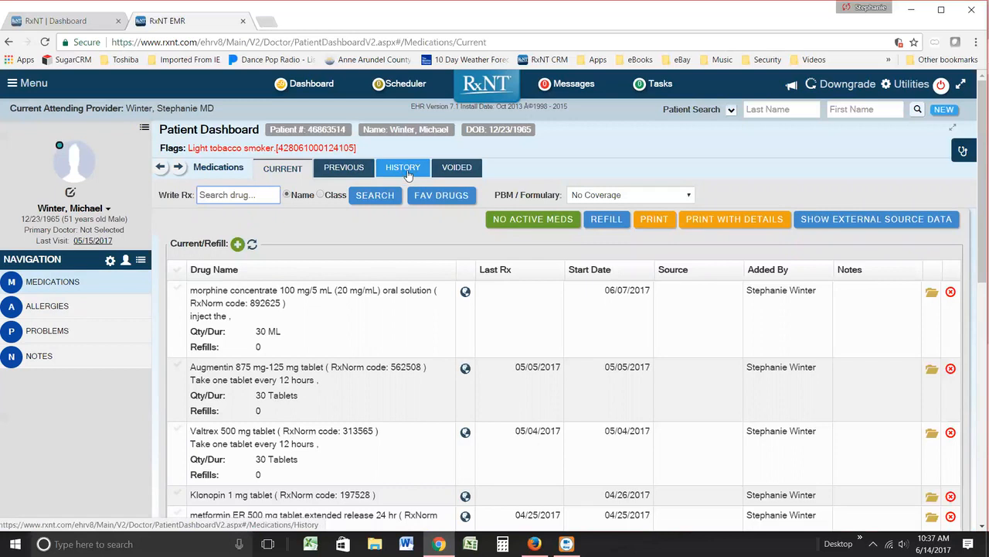
{"action": "left_click", "coordinate": [291, 171]}
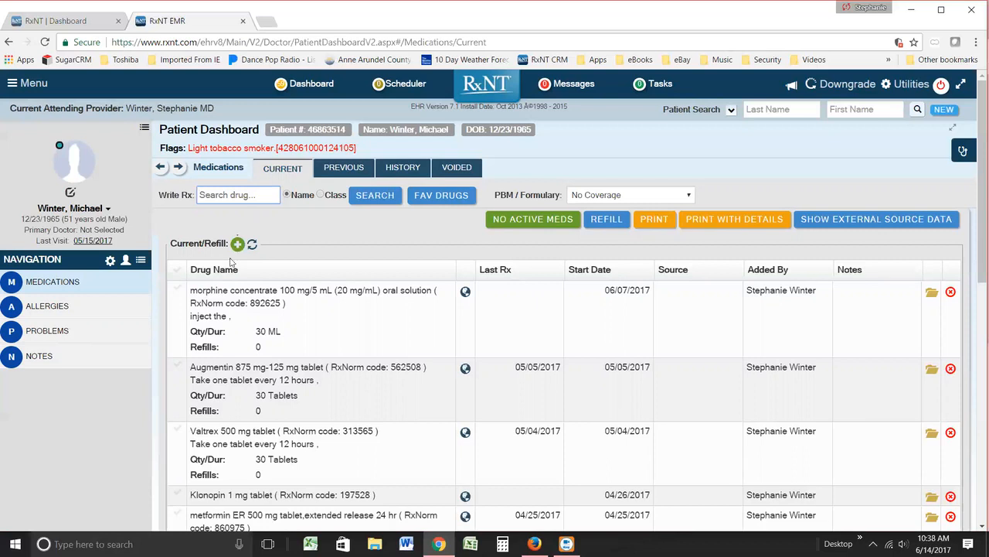
{"action": "scroll", "coordinate": [319, 433], "scroll_direction": "down", "scroll_amount": 1}
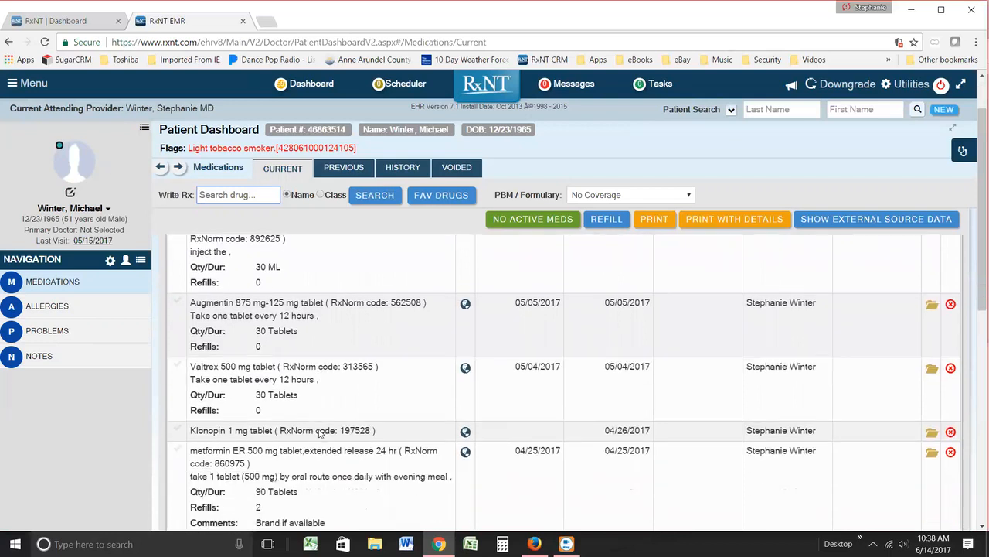
{"action": "left_click", "coordinate": [176, 303]}
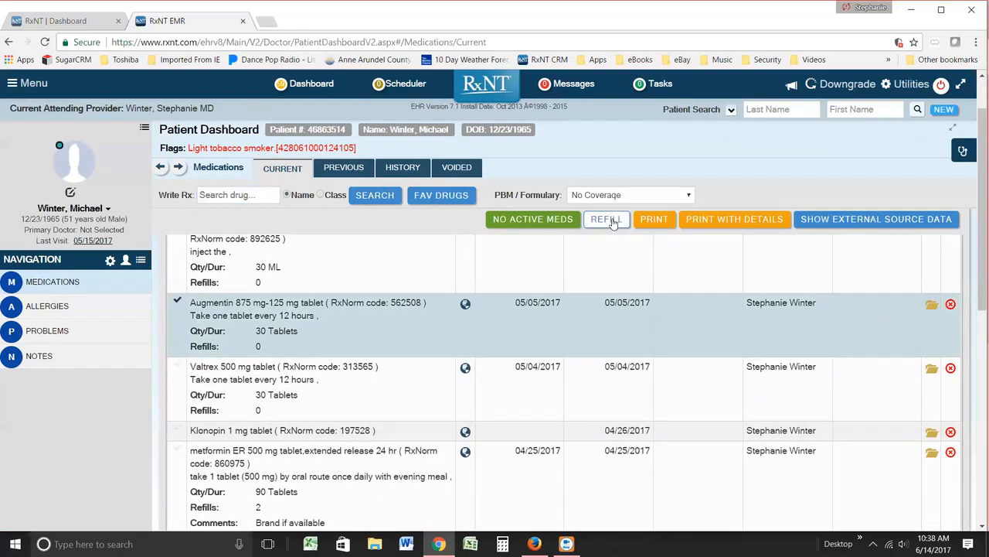
{"action": "left_click", "coordinate": [180, 302]}
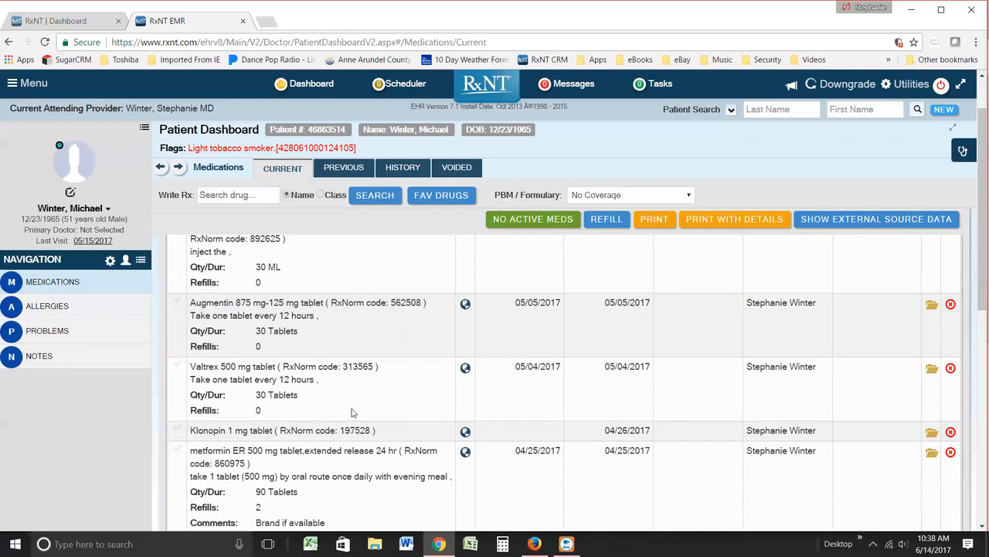
{"action": "scroll", "coordinate": [352, 392], "scroll_direction": "up", "scroll_amount": 2}
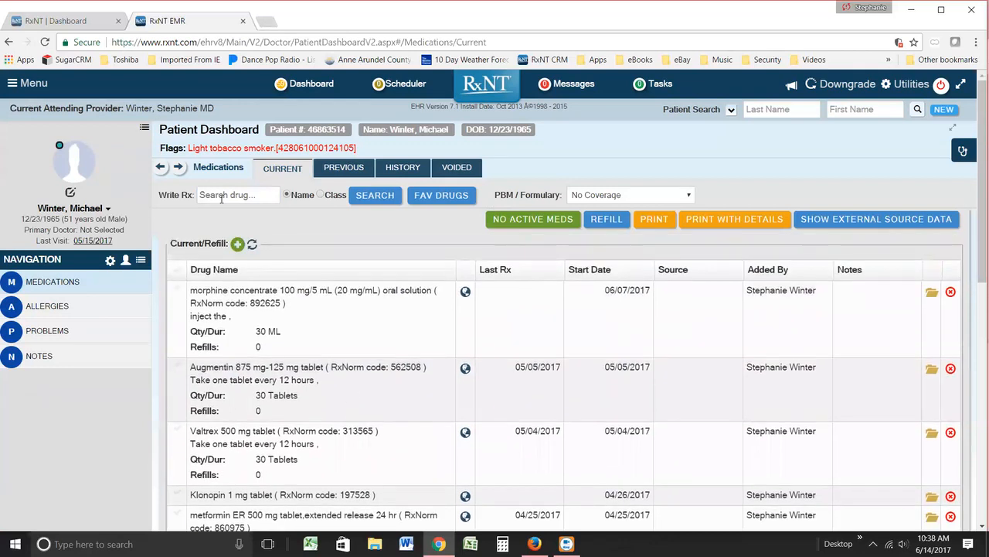
Step: Review the patient's previous prescriptions and compare them with the current medications list
{"action": "left_click", "coordinate": [345, 168]}
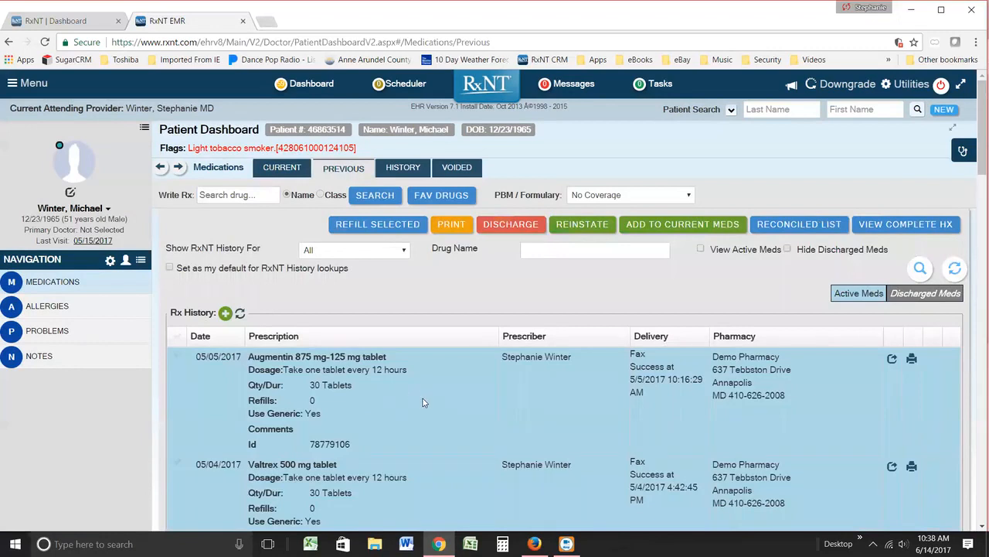
{"action": "scroll", "coordinate": [425, 409], "scroll_direction": "down", "scroll_amount": 2}
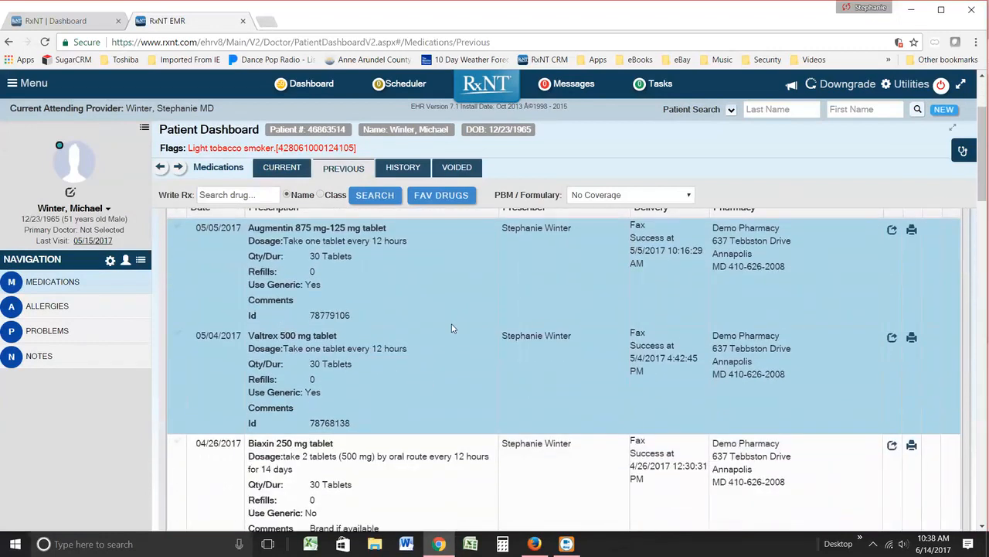
{"action": "scroll", "coordinate": [444, 371], "scroll_direction": "up", "scroll_amount": 2}
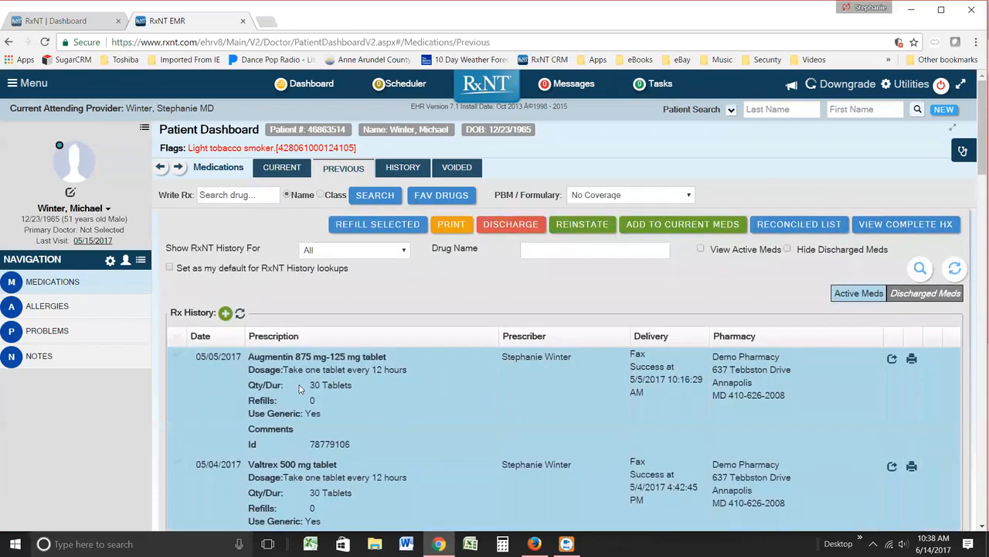
{"action": "left_click", "coordinate": [287, 169]}
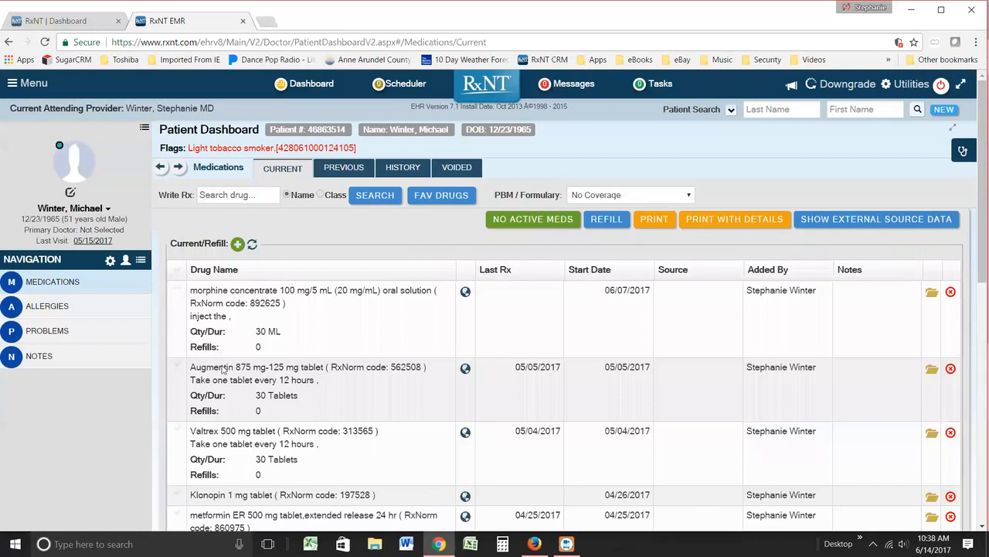
{"action": "left_click", "coordinate": [350, 170]}
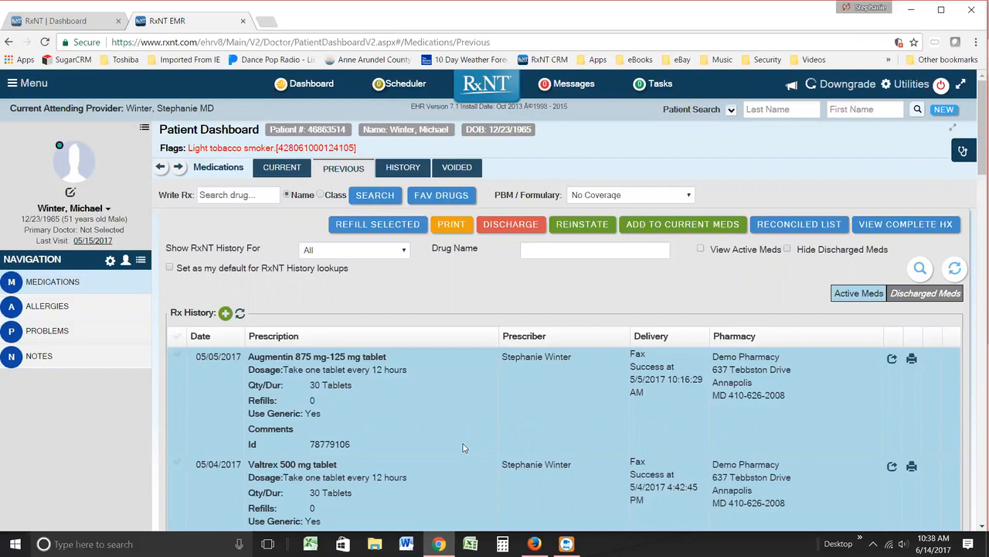
{"action": "scroll", "coordinate": [464, 447], "scroll_direction": "down", "scroll_amount": 3}
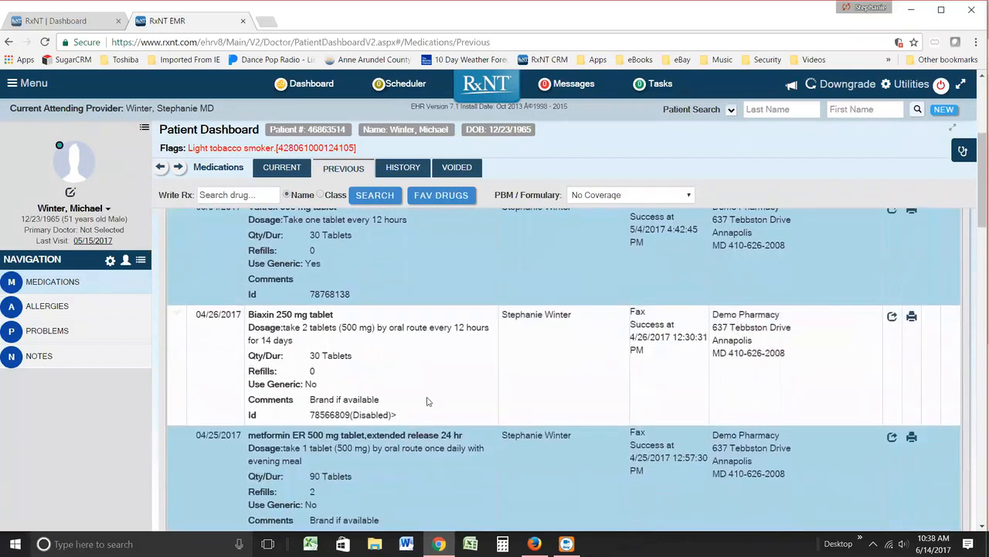
Step: Discharge the previous Augmentin 875 mg-125 mg prescription with the reason "wrong strength"
{"action": "scroll", "coordinate": [387, 395], "scroll_direction": "up", "scroll_amount": 5}
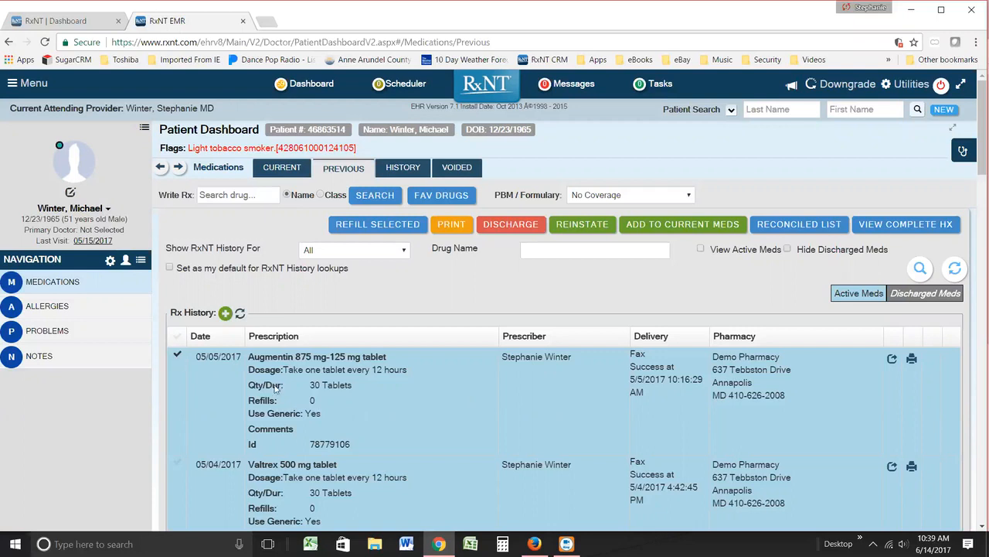
{"action": "left_click", "coordinate": [511, 224]}
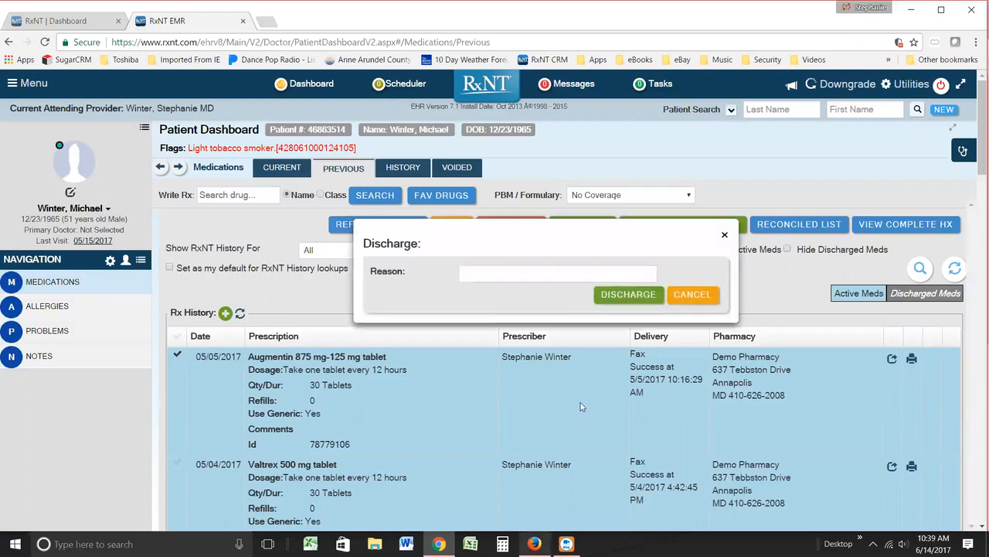
{"action": "left_click", "coordinate": [557, 280]}
{"action": "type", "text": "w"}
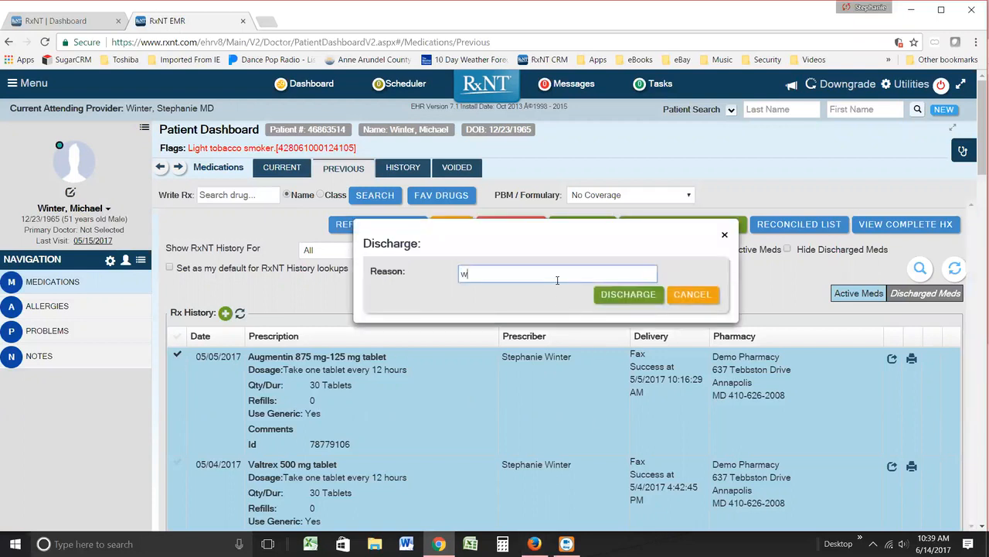
{"action": "type", "text": "rong"}
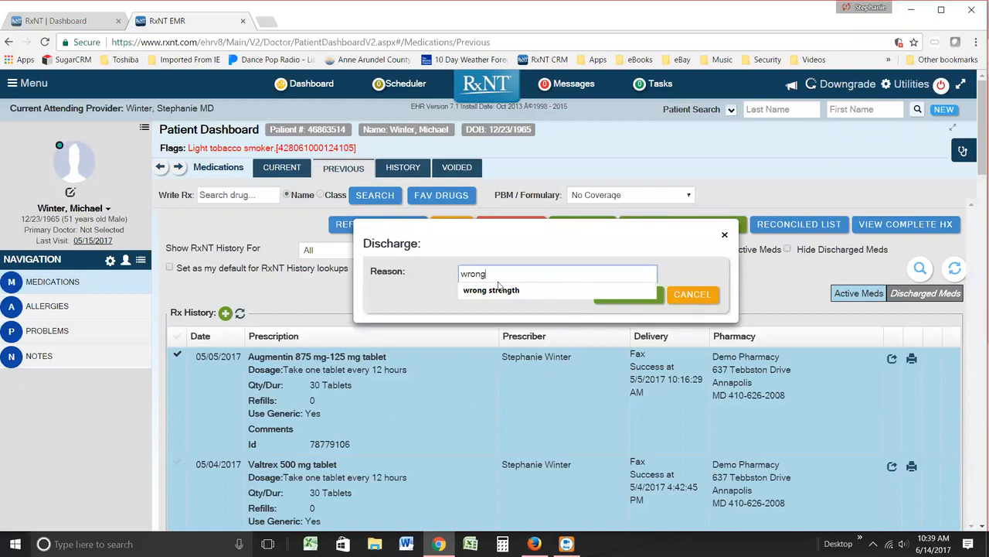
{"action": "left_click", "coordinate": [494, 290]}
{"action": "left_click", "coordinate": [627, 294]}
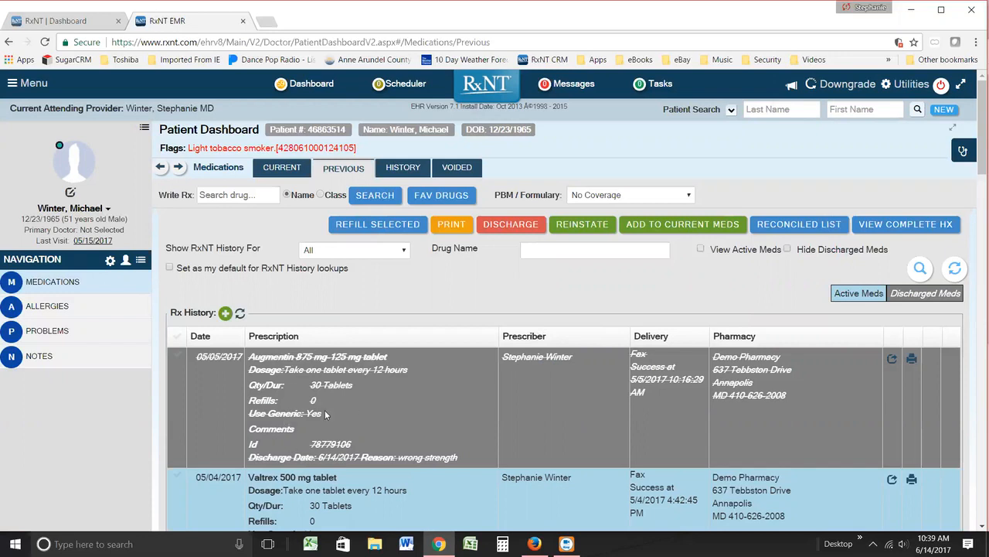
Step: Reinstate the discharged Augmentin 875 mg-125 mg prescription in the previous medications
{"action": "scroll", "coordinate": [329, 483], "scroll_direction": "down", "scroll_amount": 1}
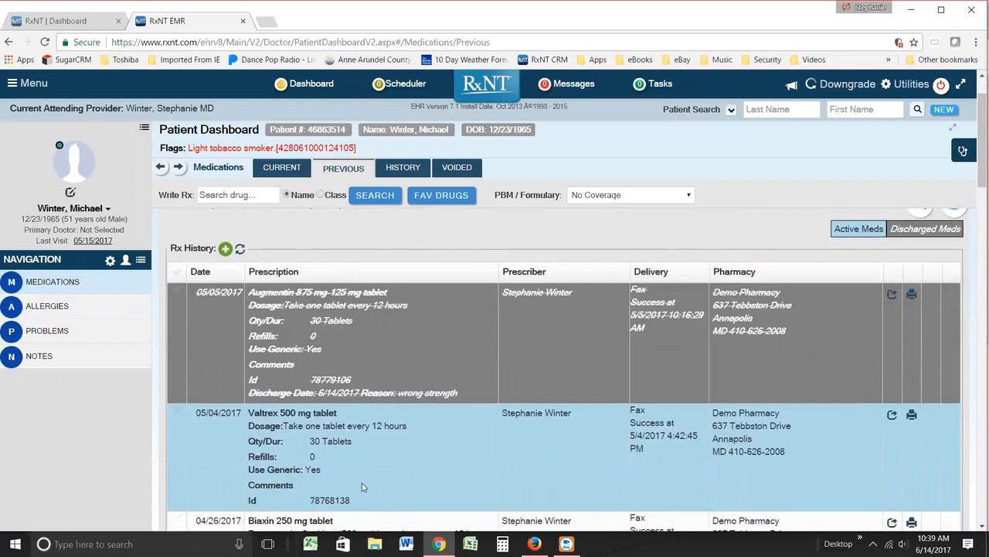
{"action": "scroll", "coordinate": [391, 411], "scroll_direction": "up", "scroll_amount": 1}
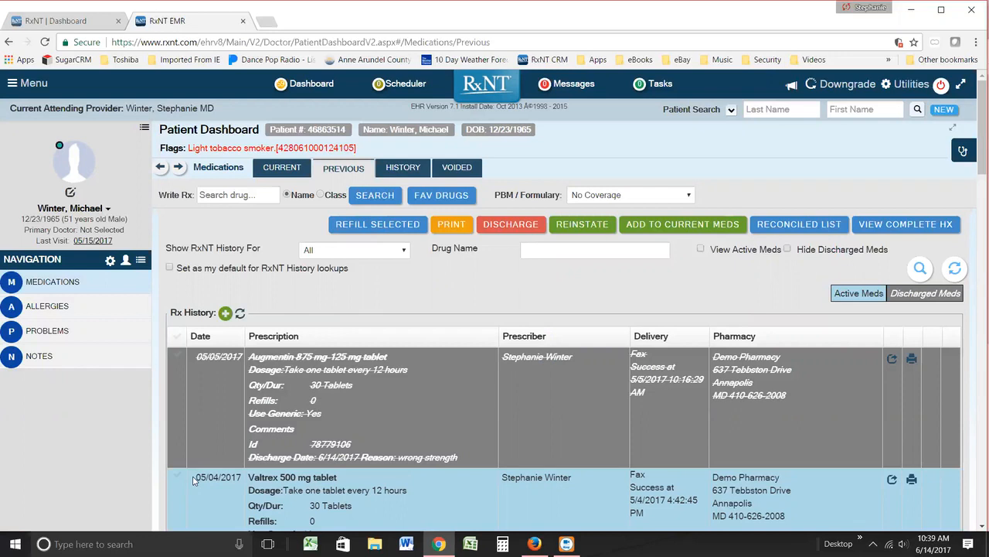
{"action": "left_click", "coordinate": [178, 356]}
{"action": "left_click", "coordinate": [582, 224]}
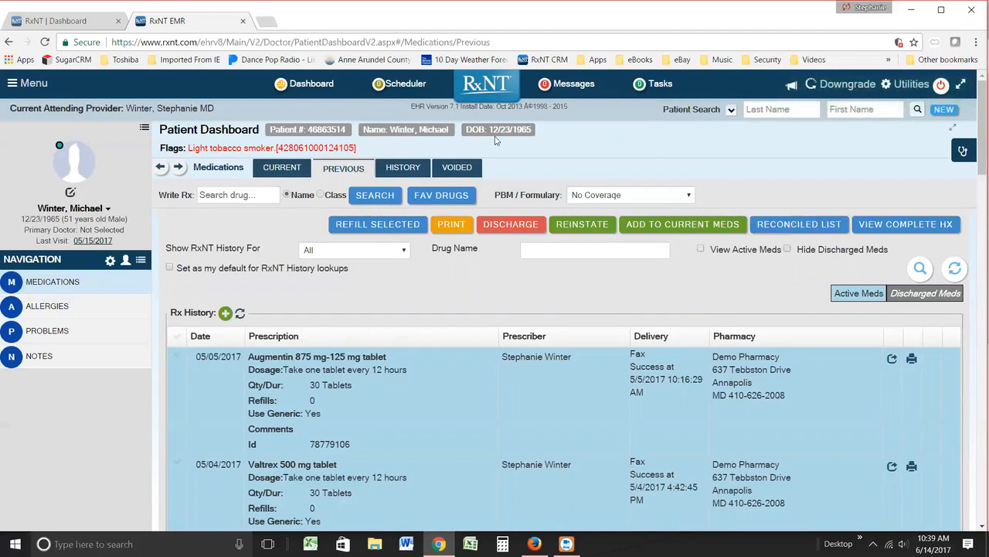
Step: Accept the HIPAA patient consent agreement for the medication history and switch the history from claims to fill data
{"action": "left_click", "coordinate": [412, 172]}
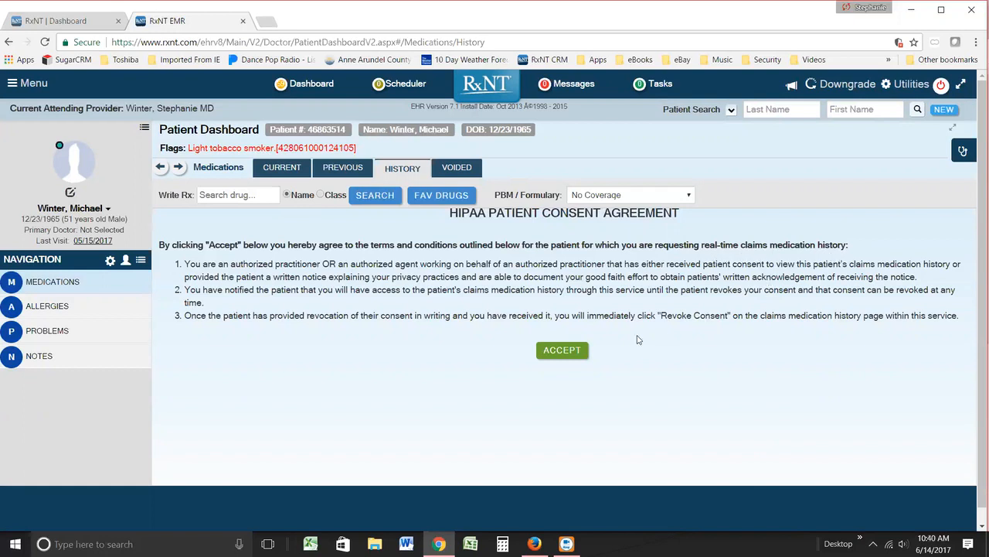
{"action": "left_click", "coordinate": [565, 351]}
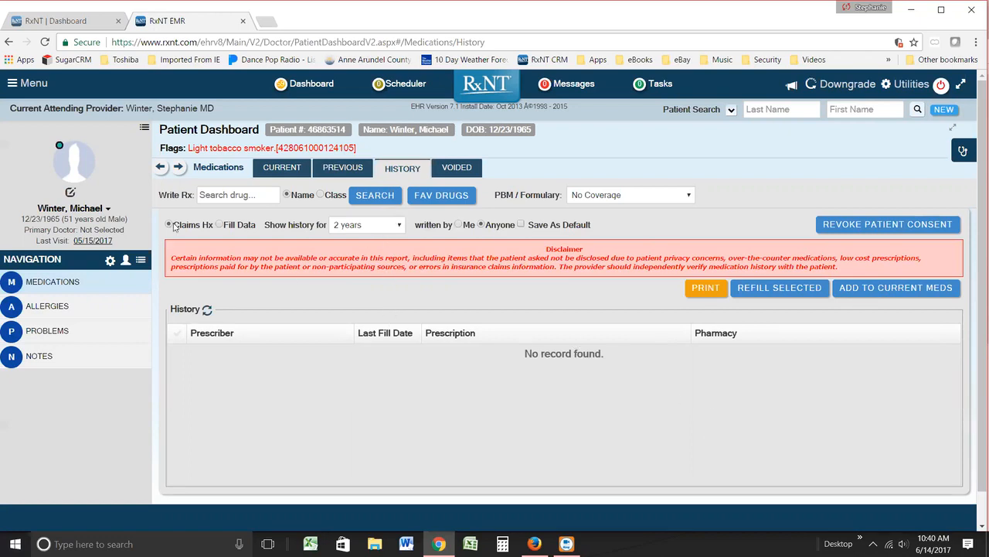
{"action": "left_click", "coordinate": [220, 225]}
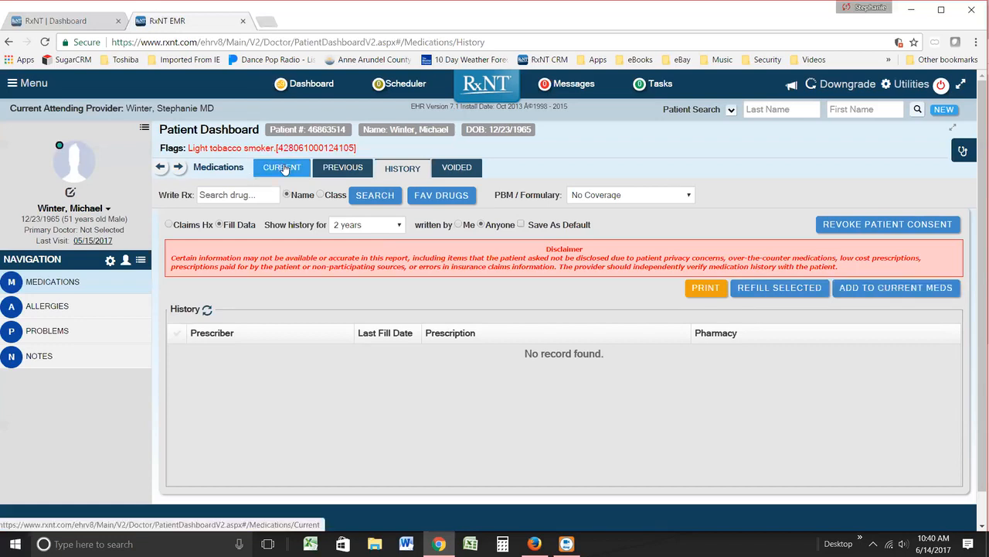
Step: Check the patient's voided prescriptions and return to the current medications
{"action": "left_click", "coordinate": [455, 168]}
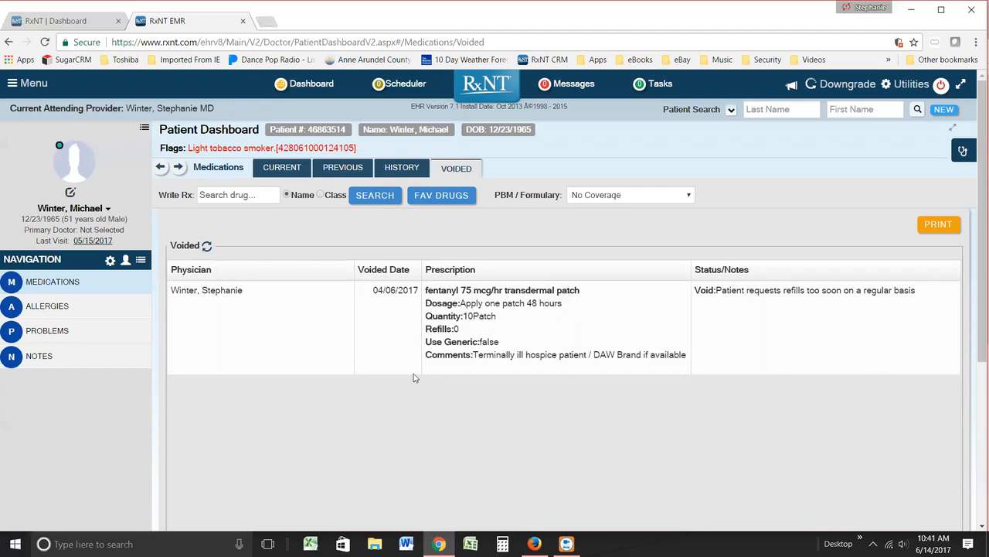
{"action": "left_click", "coordinate": [270, 176]}
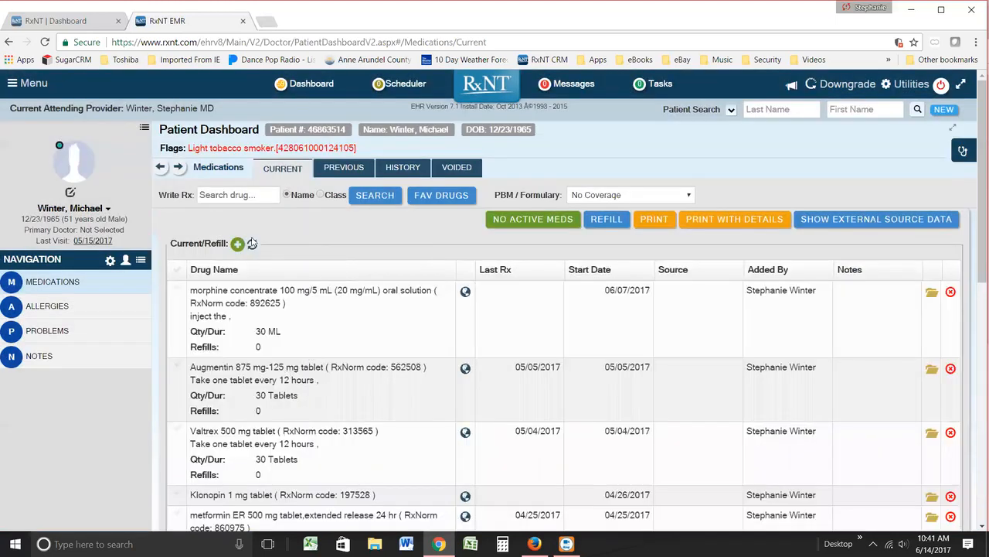
Step: Start a new prescription by choosing Abilify 10 mg tablet (Brand/Rx) from the favorite drugs
{"action": "left_click", "coordinate": [216, 195]}
{"action": "left_click", "coordinate": [447, 198]}
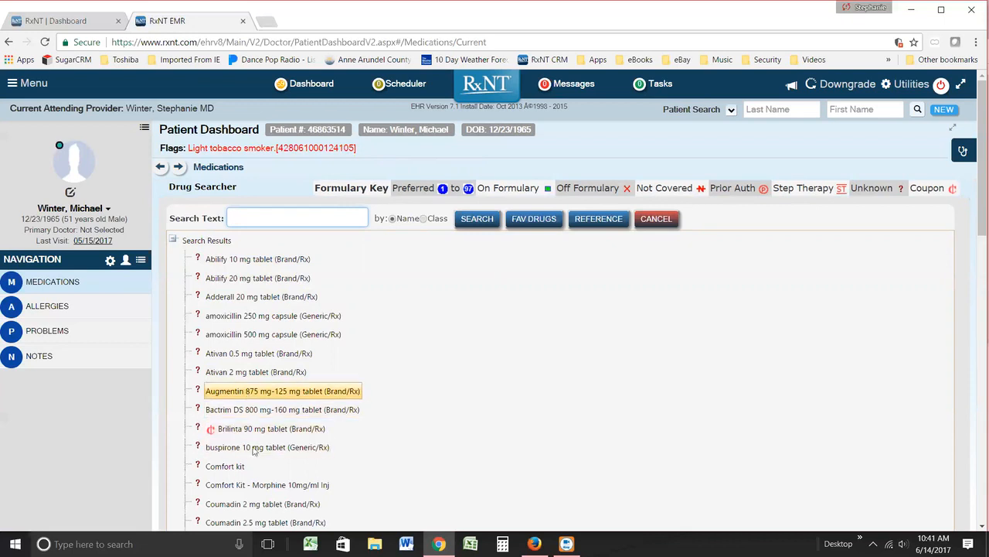
{"action": "left_click", "coordinate": [234, 261]}
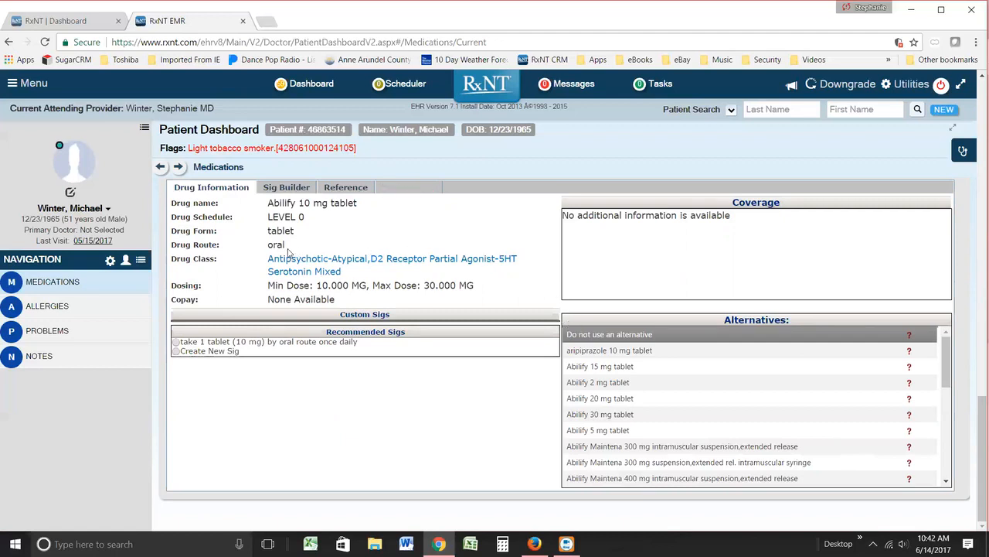
Step: Inspect the sig builder for Abilify 10 mg and try Take as the first dosage instruction
{"action": "left_click", "coordinate": [286, 191]}
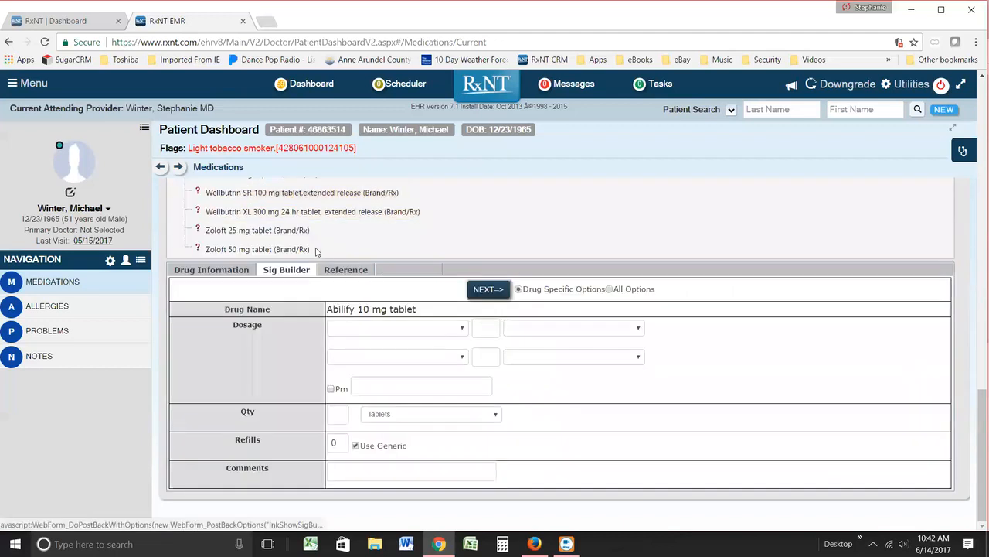
{"action": "left_click", "coordinate": [457, 331]}
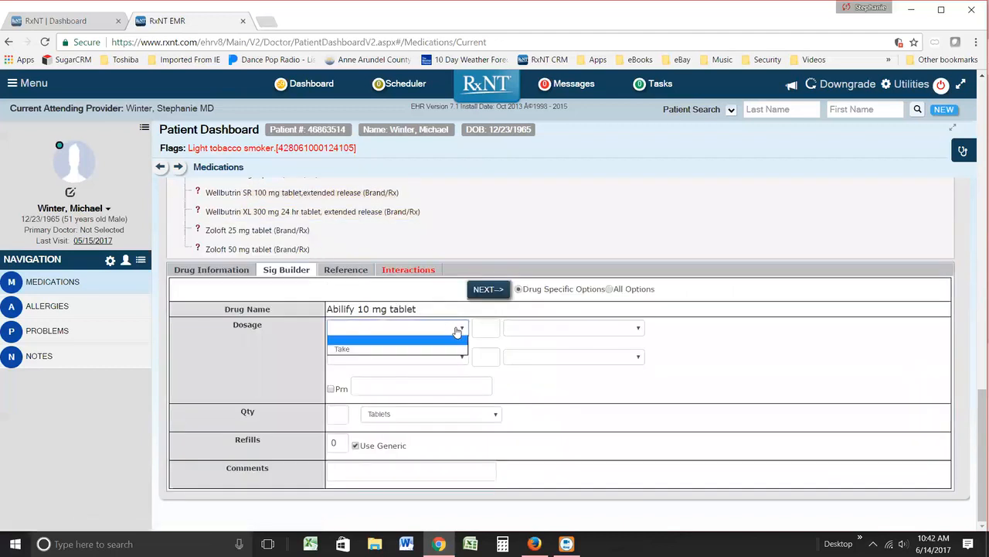
{"action": "left_click", "coordinate": [413, 349]}
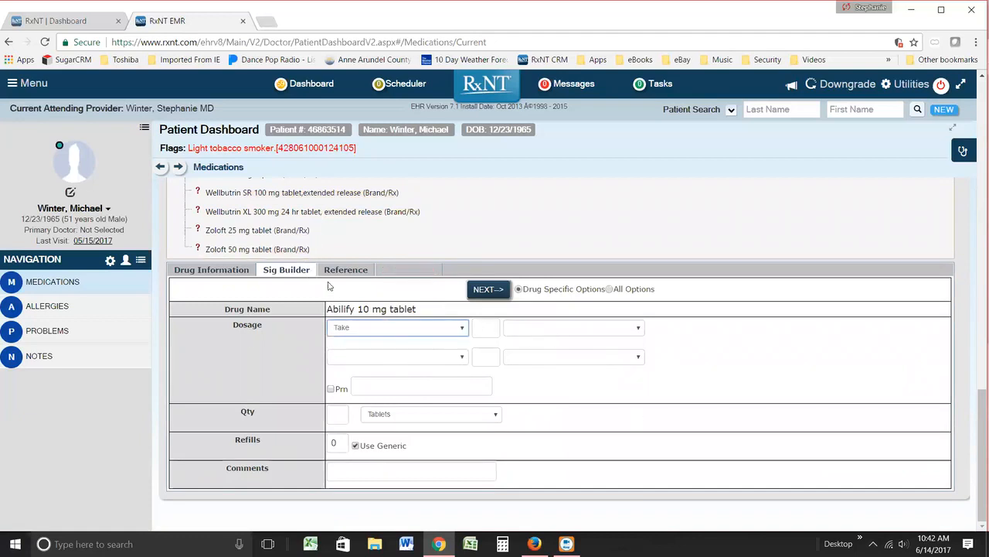
Step: Examine the patient education monograph for Abilify and its allergy, drug, diagnosis and food interaction warnings
{"action": "left_click", "coordinate": [360, 275]}
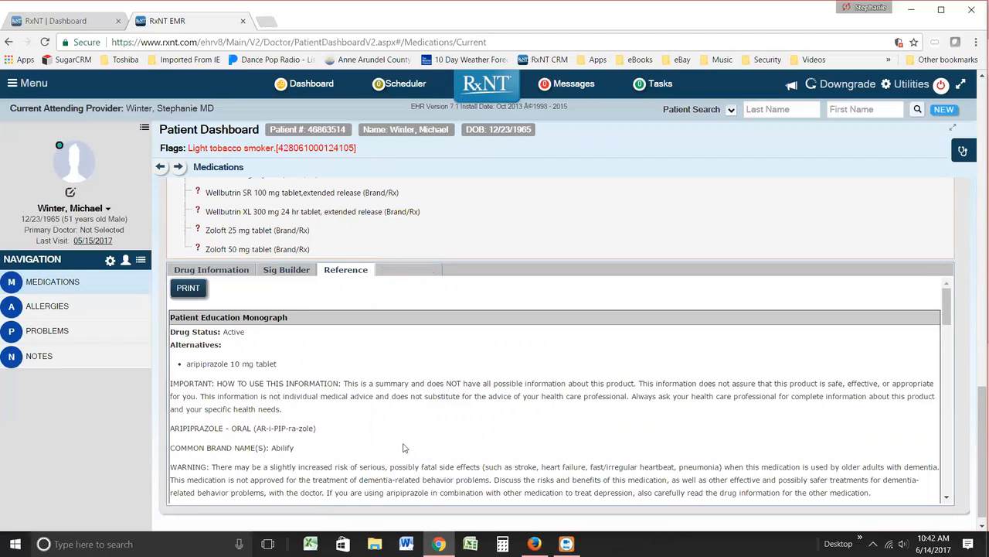
{"action": "scroll", "coordinate": [421, 439], "scroll_direction": "down", "scroll_amount": 3}
{"action": "scroll", "coordinate": [421, 439], "scroll_direction": "up", "scroll_amount": 4}
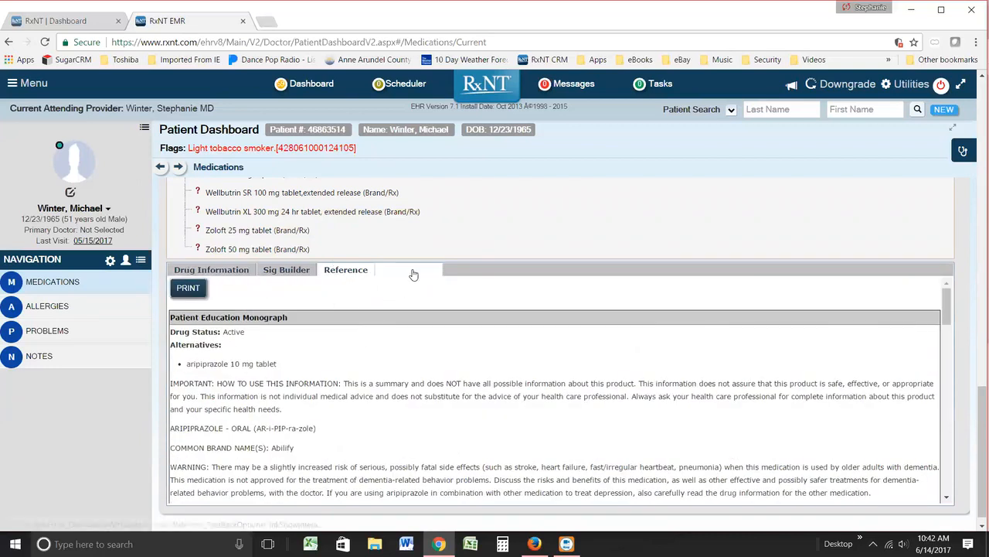
{"action": "left_click", "coordinate": [414, 270]}
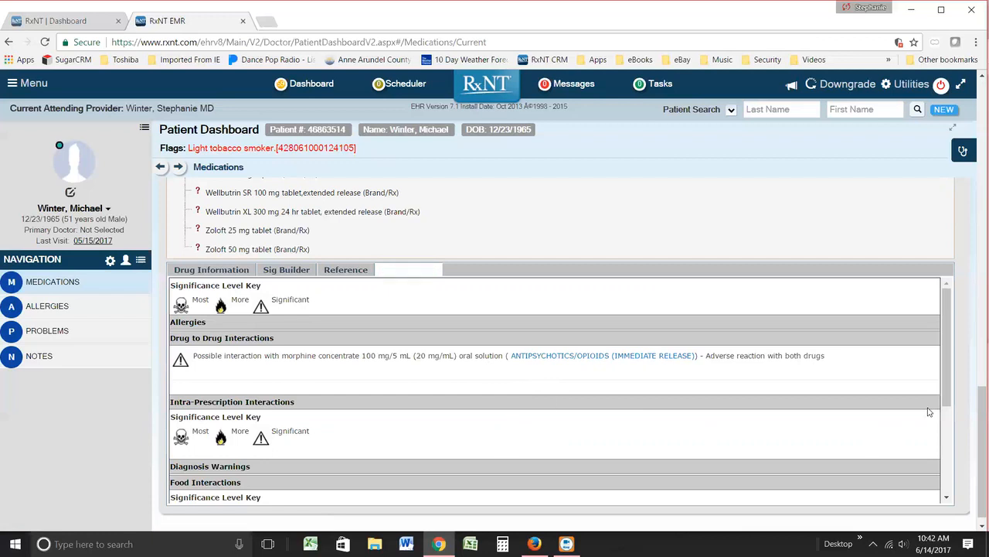
{"action": "left_click_drag", "start_coordinate": [944, 384], "coordinate": [940, 489]}
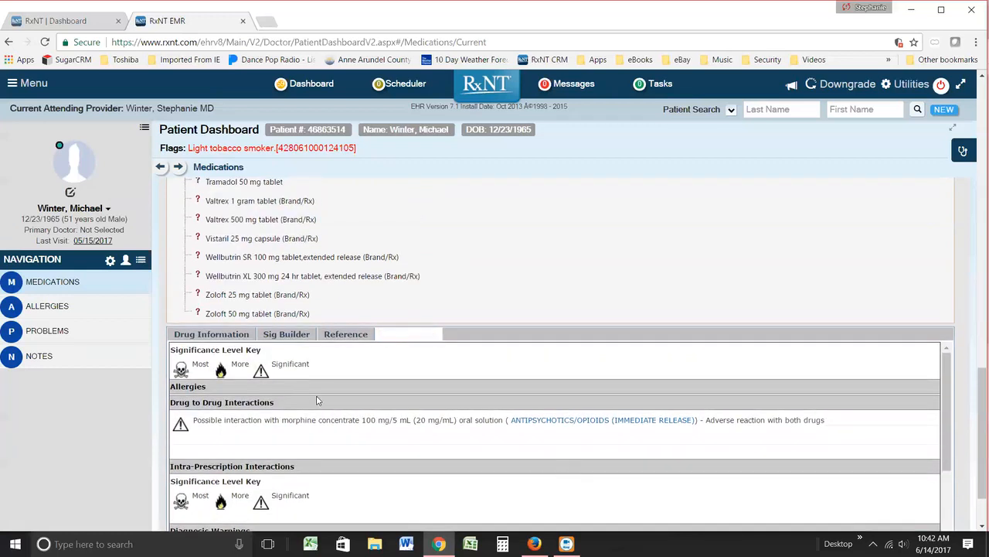
Step: Apply the recommended sig "take 1 tablet (10 mg) by oral route once daily" and set the quantity to 30 tablets
{"action": "left_click", "coordinate": [207, 336]}
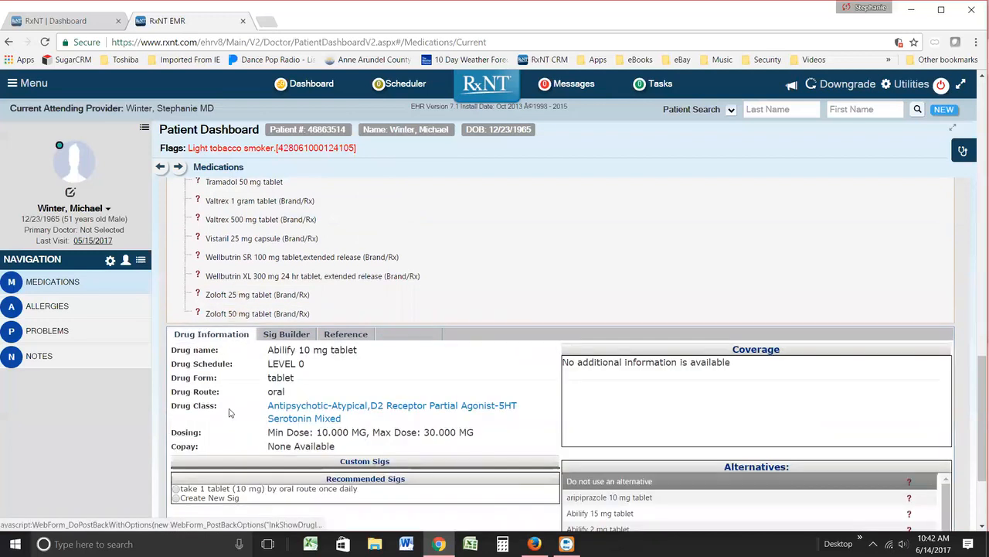
{"action": "scroll", "coordinate": [490, 457], "scroll_direction": "down", "scroll_amount": 1}
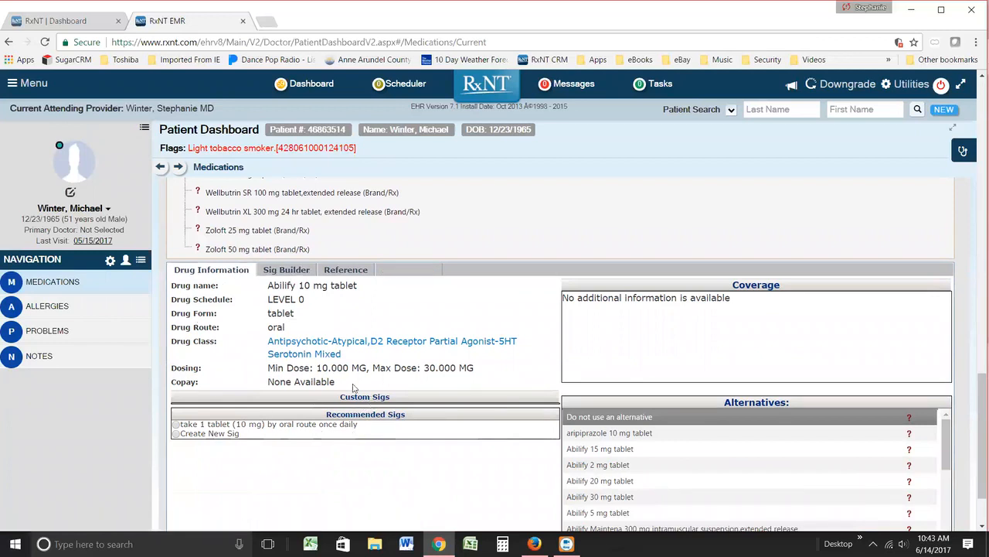
{"action": "left_click", "coordinate": [176, 424]}
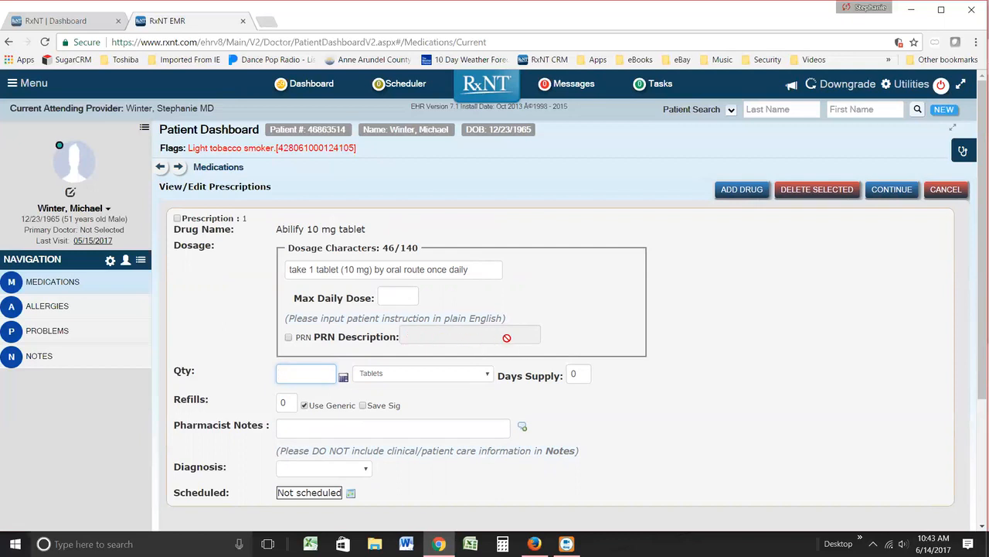
{"action": "type", "text": "30"}
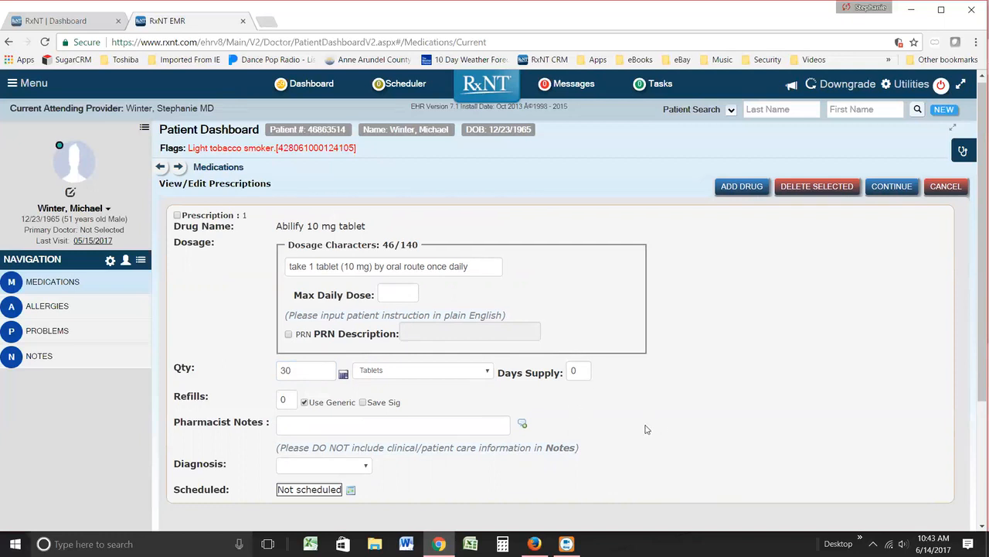
Step: Try the prescription without generic use, re-enable Use Generic, and inspect the save sig, pharmacist notes, diagnosis and scheduling fields
{"action": "scroll", "coordinate": [647, 429], "scroll_direction": "down", "scroll_amount": 2}
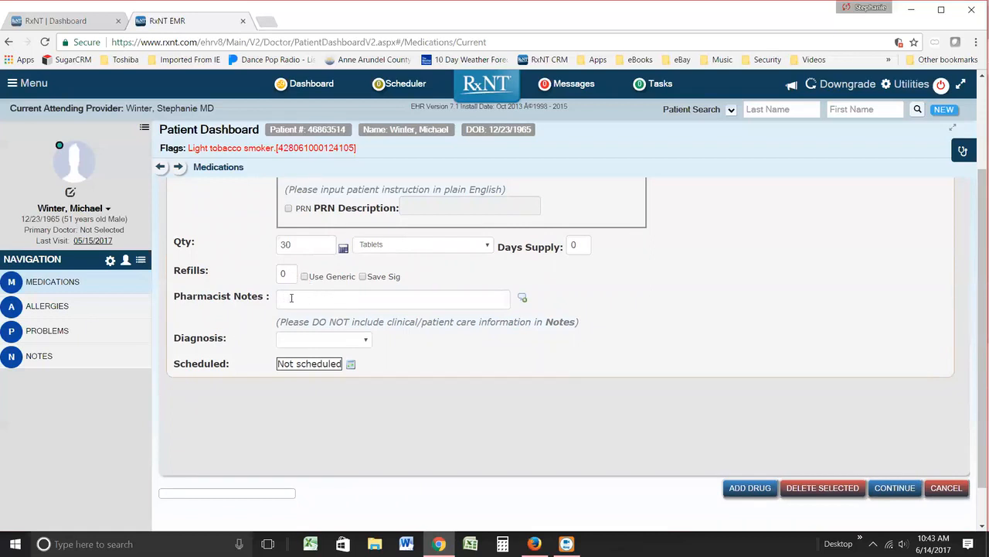
{"action": "left_click", "coordinate": [304, 276]}
{"action": "scroll", "coordinate": [332, 278], "scroll_direction": "up", "scroll_amount": 2}
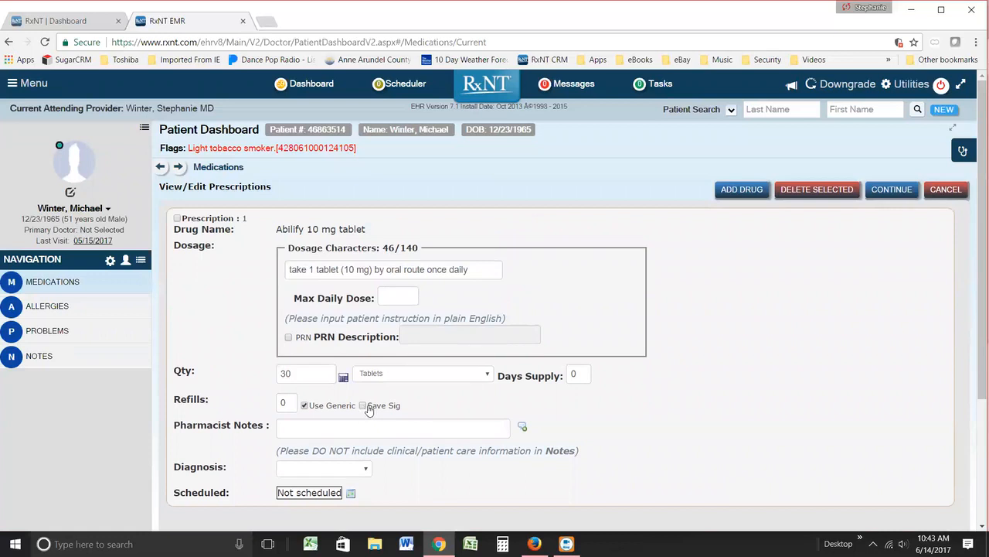
{"action": "scroll", "coordinate": [627, 492], "scroll_direction": "down", "scroll_amount": 1}
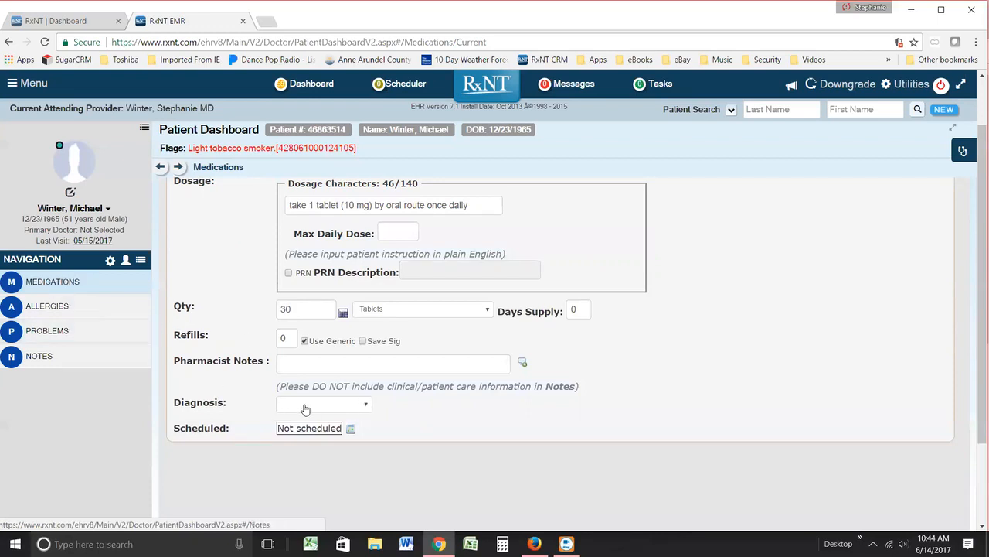
Step: Inspect the diagnosis choices and the prescription scheduling options for Abilify 10 mg, leaving the schedule unchanged
{"action": "left_click", "coordinate": [366, 407]}
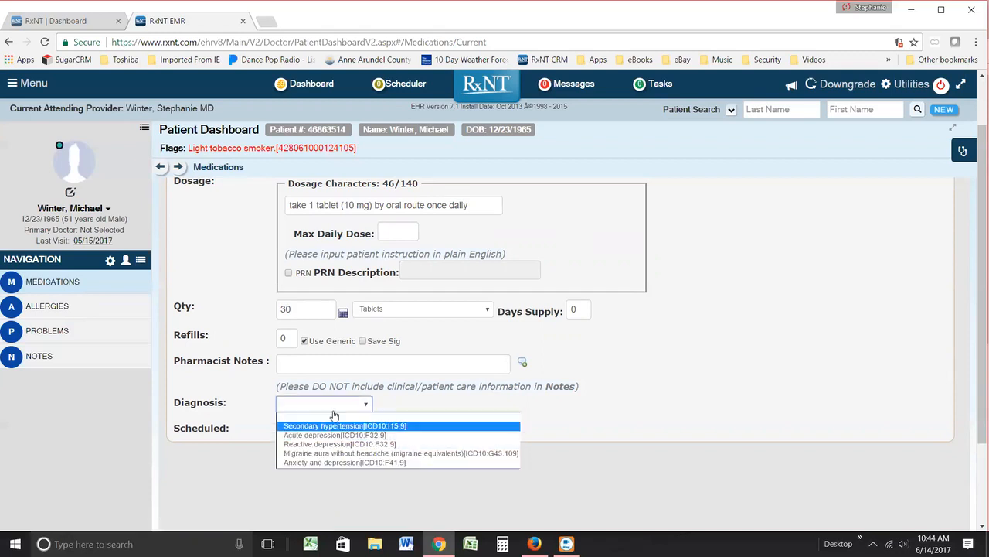
{"action": "left_click", "coordinate": [345, 406]}
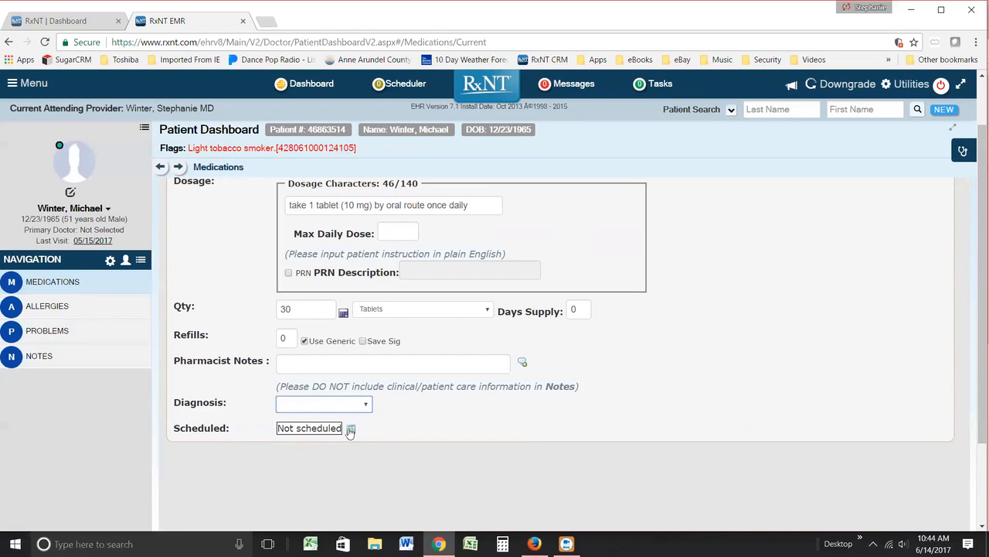
{"action": "left_click", "coordinate": [350, 430]}
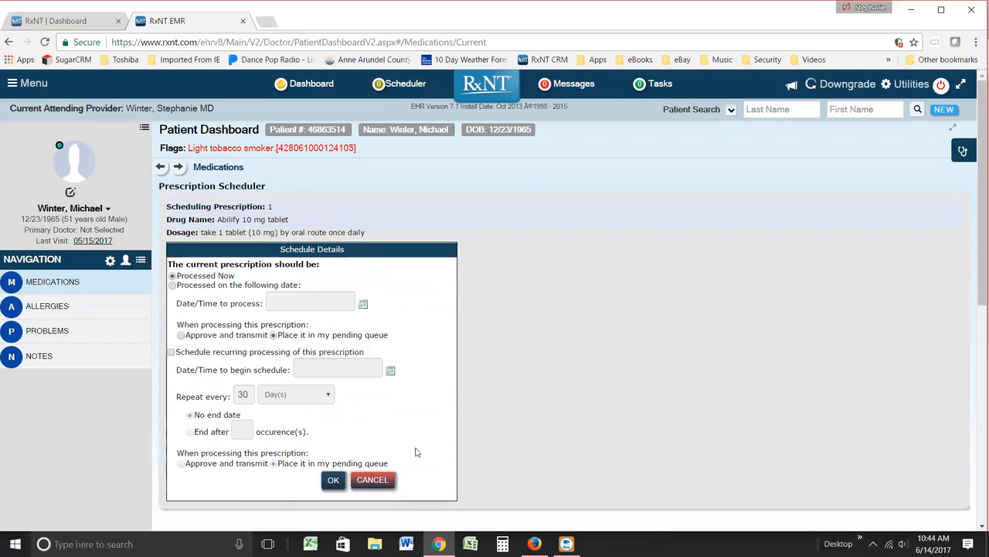
{"action": "scroll", "coordinate": [415, 451], "scroll_direction": "down", "scroll_amount": 2}
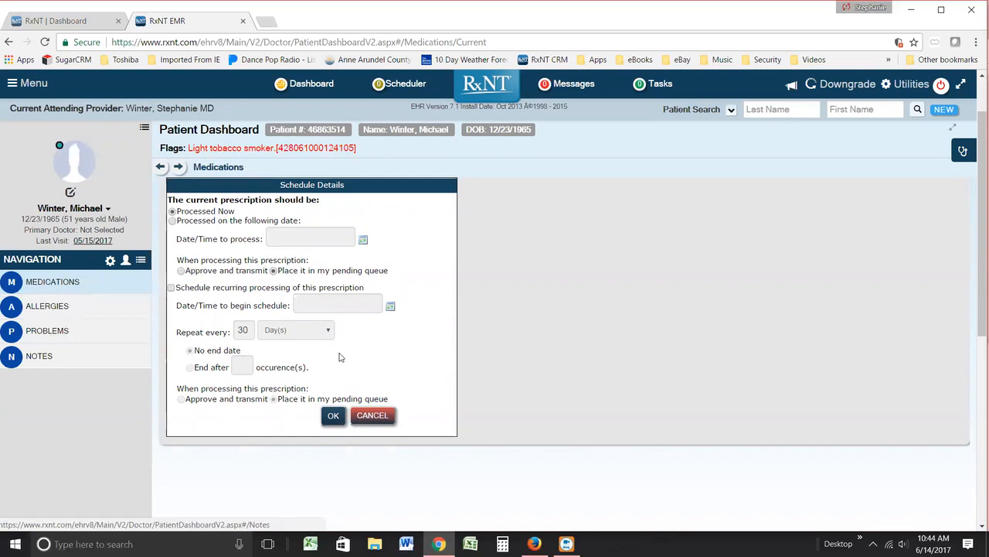
{"action": "left_click", "coordinate": [372, 415]}
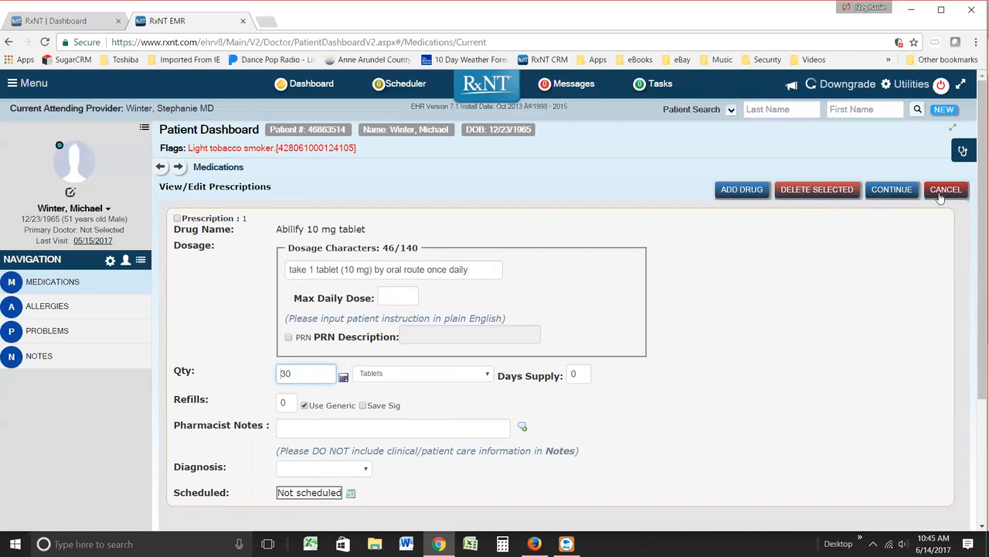
Step: Continue to pharmacy selection and review the patient's and the prescriber's favorite pharmacies
{"action": "left_click", "coordinate": [896, 190]}
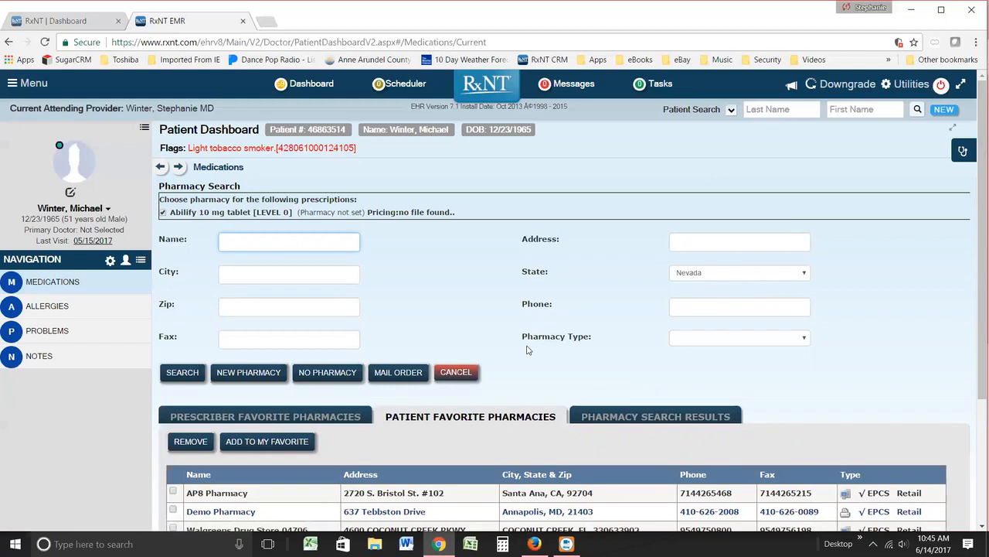
{"action": "scroll", "coordinate": [502, 367], "scroll_direction": "down", "scroll_amount": 1}
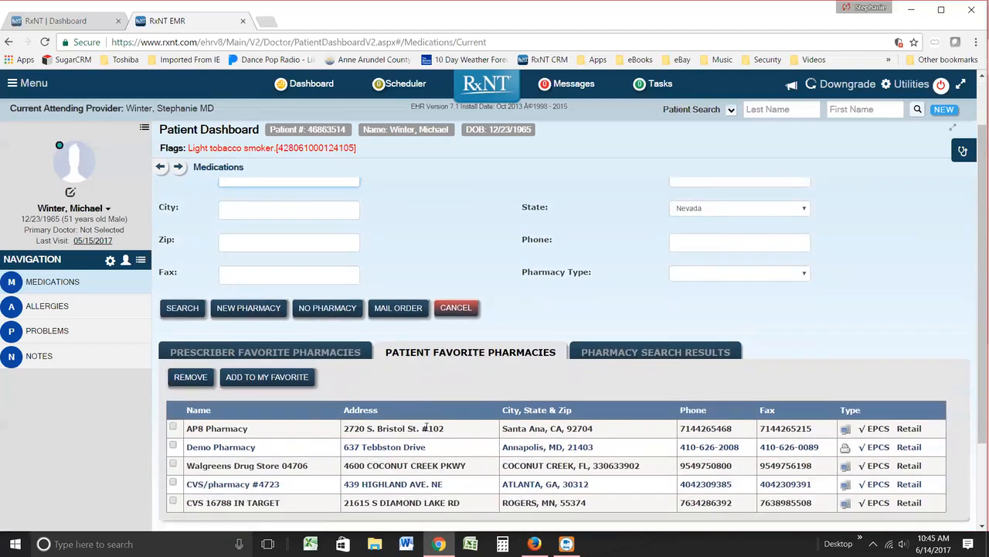
{"action": "scroll", "coordinate": [427, 439], "scroll_direction": "down", "scroll_amount": 2}
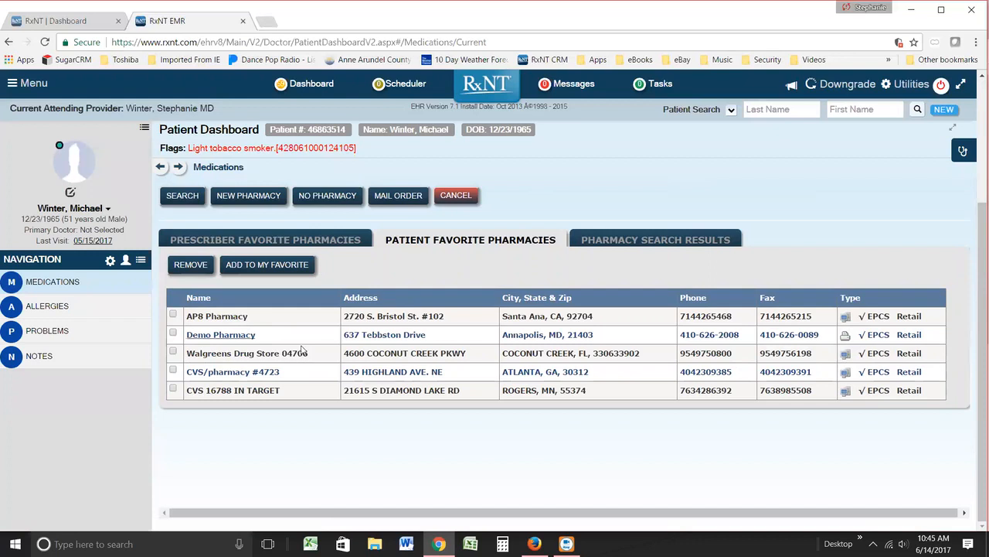
{"action": "scroll", "coordinate": [302, 350], "scroll_direction": "up", "scroll_amount": 1}
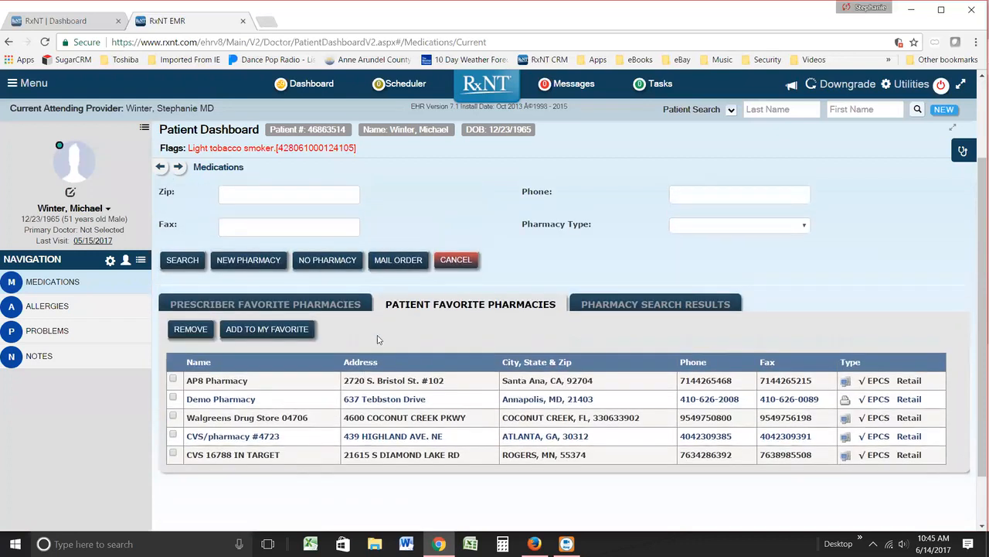
{"action": "left_click", "coordinate": [303, 306]}
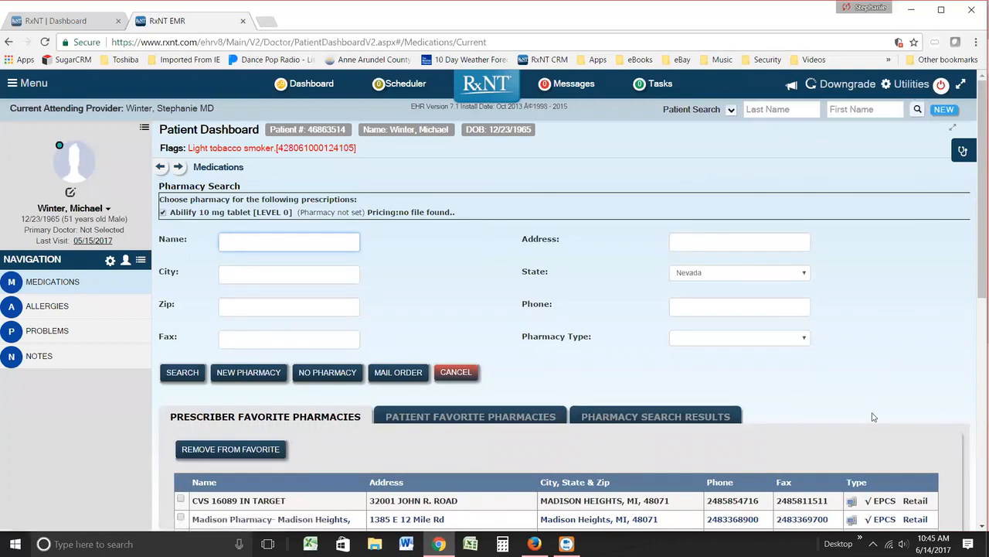
{"action": "scroll", "coordinate": [442, 482], "scroll_direction": "down", "scroll_amount": 2}
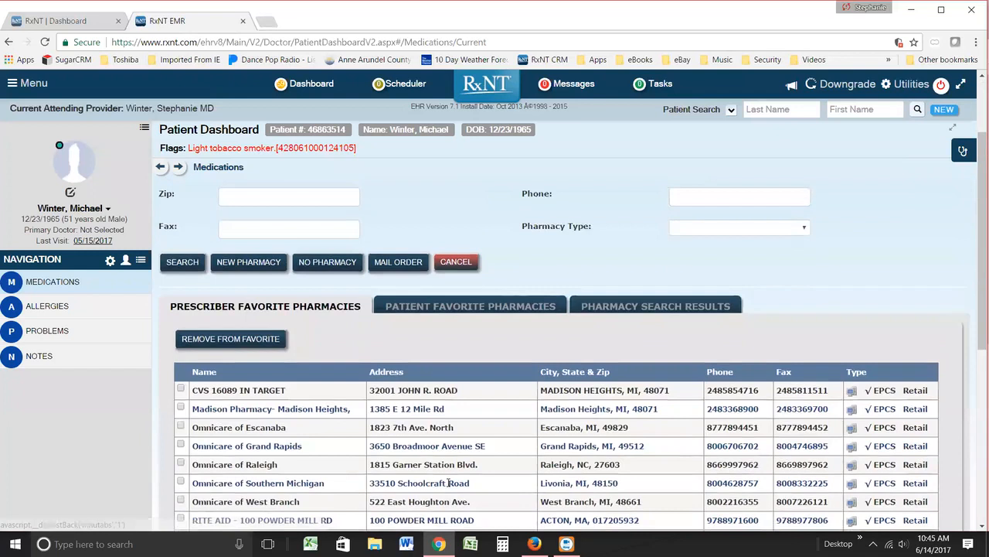
{"action": "scroll", "coordinate": [442, 483], "scroll_direction": "up", "scroll_amount": 2}
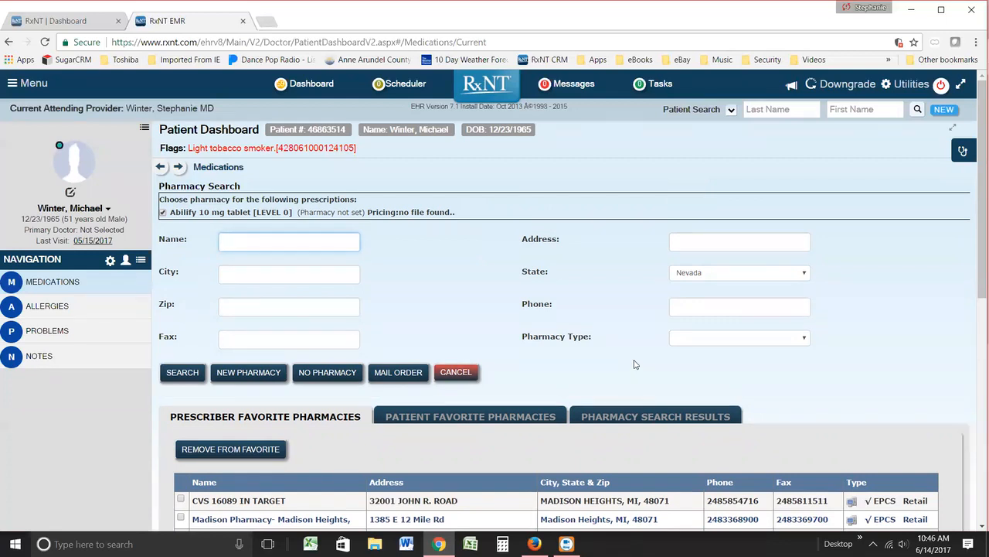
Step: Search for Nevada pharmacies with the city "las vega" and examine the listed pharmacies and their types
{"action": "left_click", "coordinate": [321, 280]}
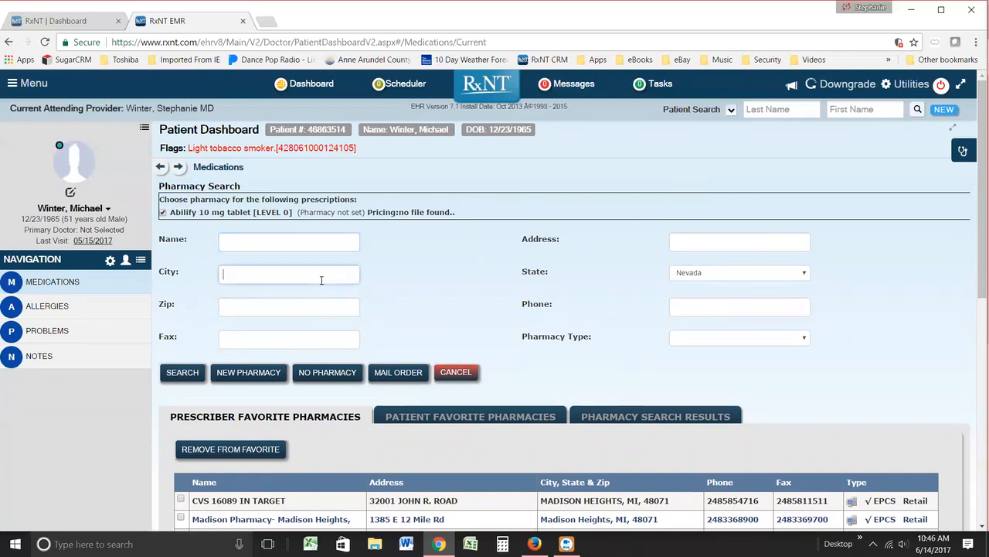
{"action": "type", "text": "n"}
{"action": "key", "text": "BackSpace"}
{"action": "type", "text": "las vega"}
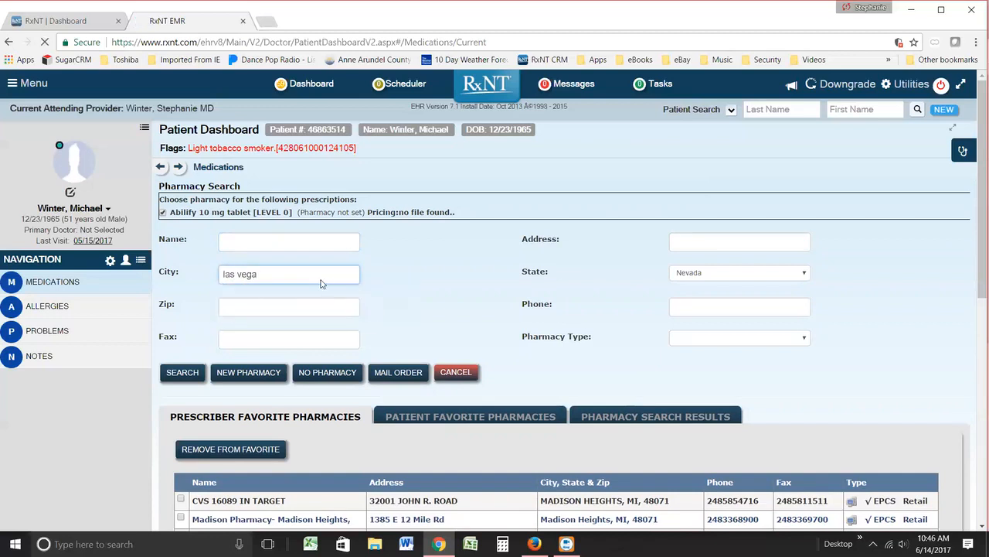
{"action": "key", "text": "Return"}
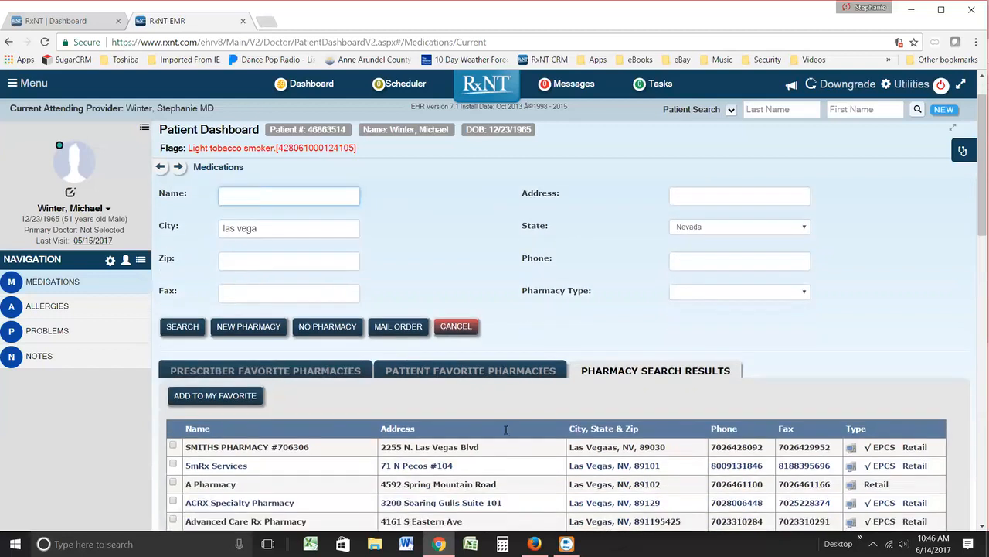
{"action": "scroll", "coordinate": [413, 479], "scroll_direction": "down", "scroll_amount": 3}
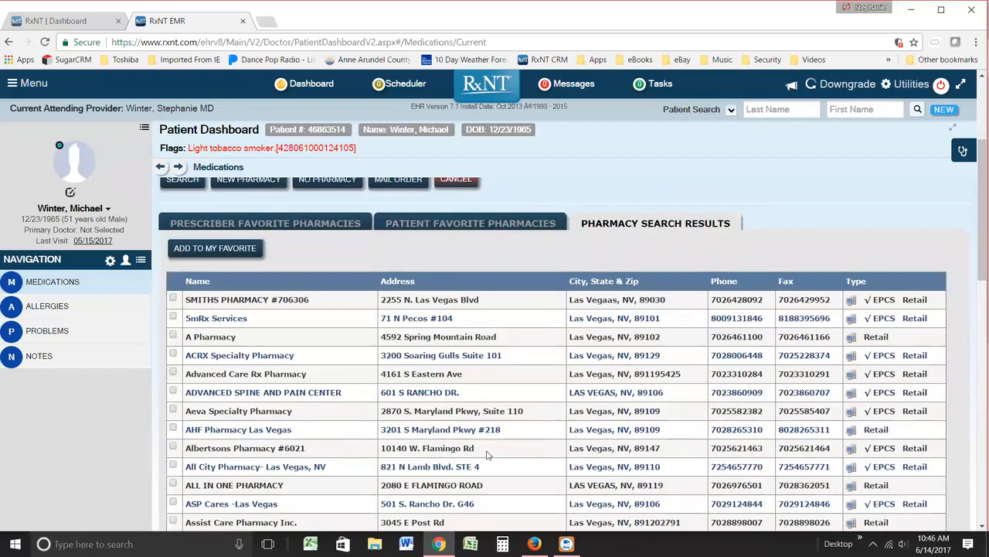
{"action": "scroll", "coordinate": [469, 430], "scroll_direction": "down", "scroll_amount": 1}
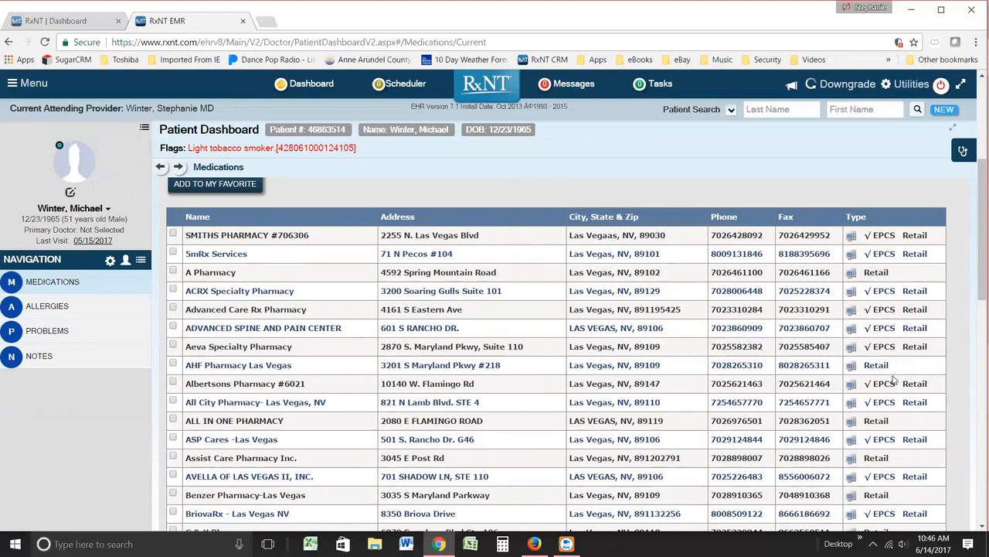
{"action": "scroll", "coordinate": [797, 384], "scroll_direction": "down", "scroll_amount": 5}
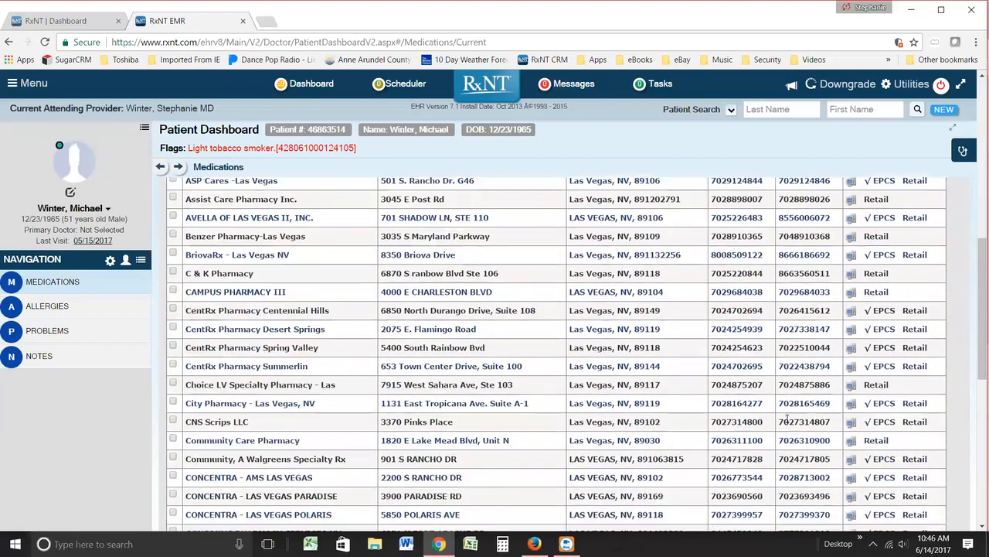
{"action": "scroll", "coordinate": [778, 442], "scroll_direction": "up", "scroll_amount": 5}
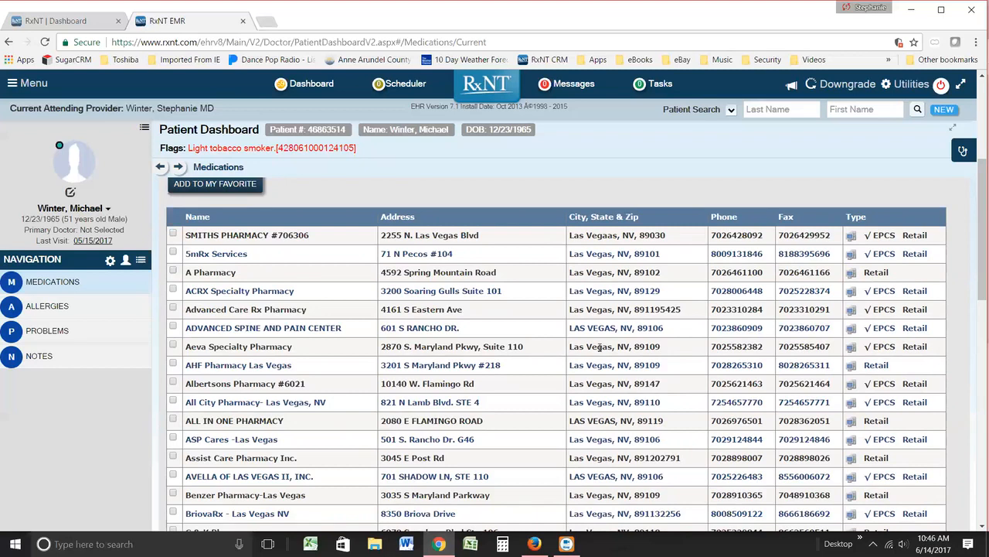
Step: Add SMITHS PHARMACY #706306, 5mRx Services and A Pharmacy to the prescriber's favorite pharmacies
{"action": "left_click", "coordinate": [173, 236]}
{"action": "scroll", "coordinate": [308, 394], "scroll_direction": "up", "scroll_amount": 2}
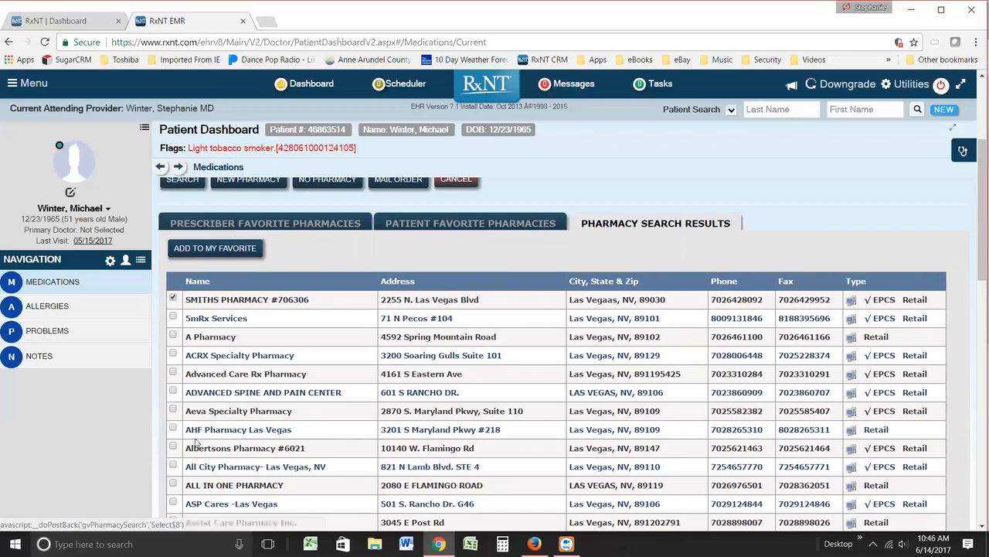
{"action": "left_click", "coordinate": [173, 317]}
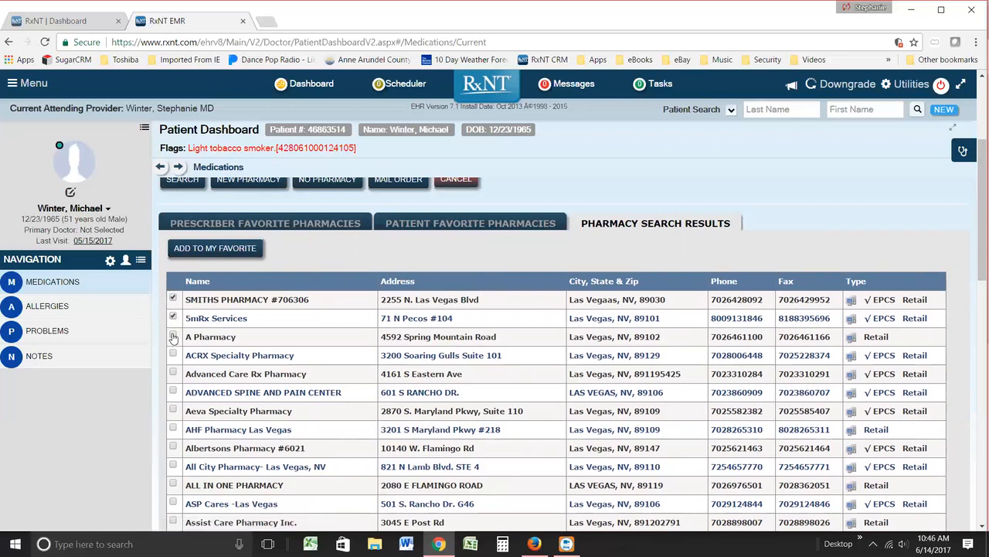
{"action": "left_click", "coordinate": [216, 249]}
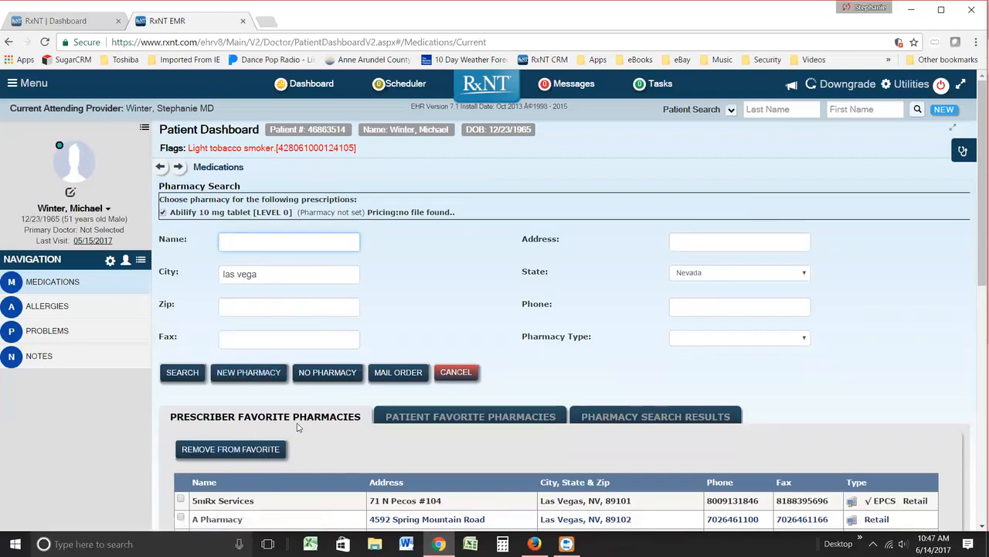
Step: Choose Demo Pharmacy from the patient's favorite pharmacies for the Abilify 10 mg prescription
{"action": "left_click", "coordinate": [382, 424]}
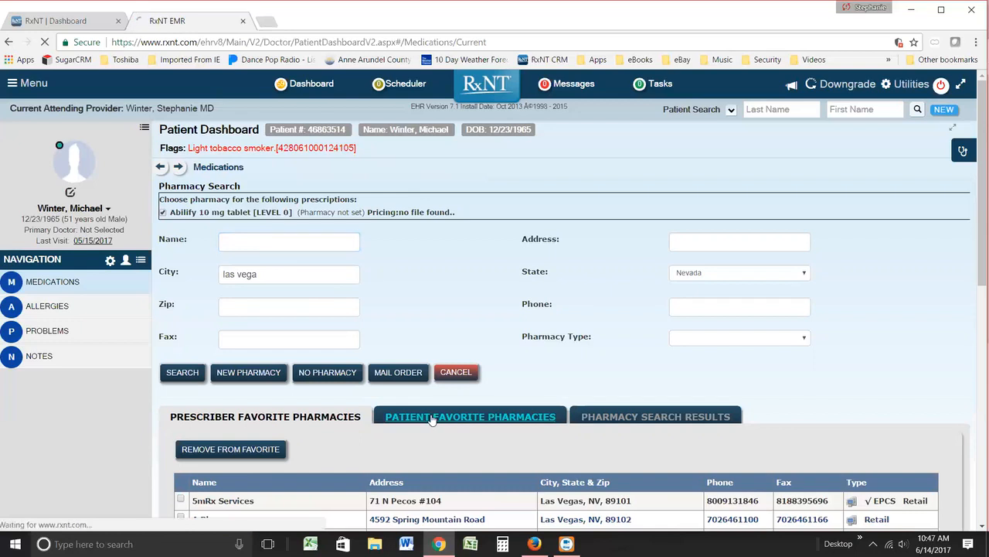
{"action": "scroll", "coordinate": [382, 491], "scroll_direction": "down", "scroll_amount": 3}
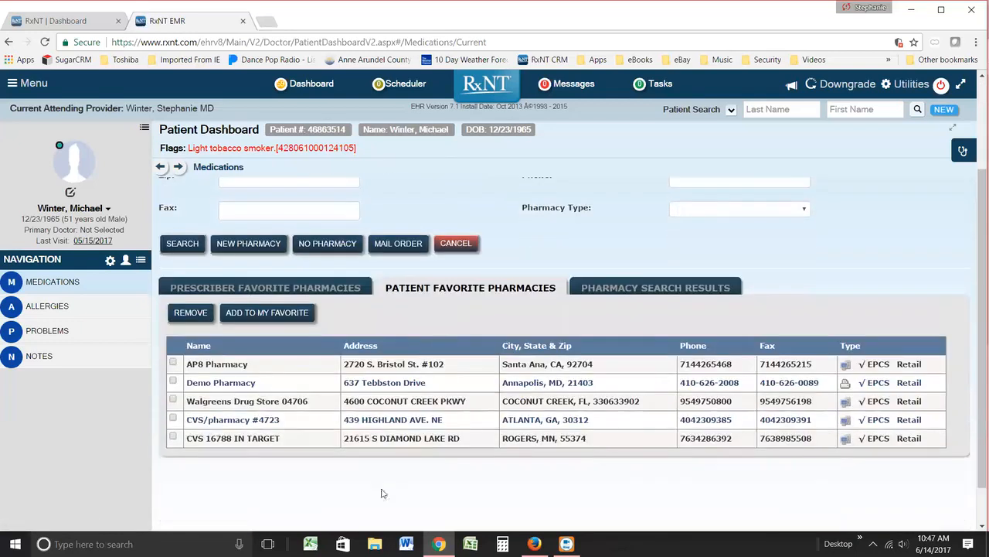
{"action": "left_click", "coordinate": [238, 387]}
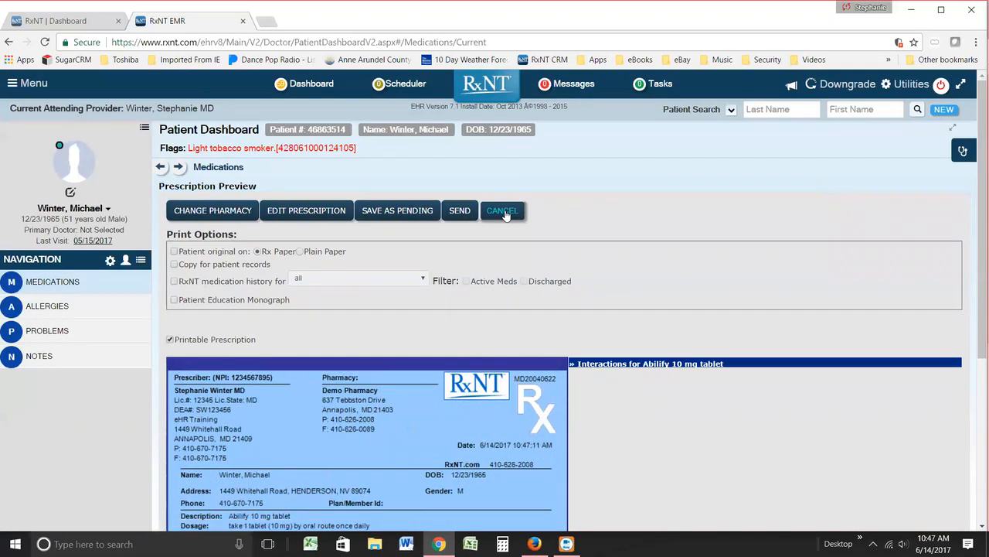
Step: Review the prescription preview, its print options and the interactions for Abilify 10 mg tablet
{"action": "left_click_drag", "start_coordinate": [976, 343], "coordinate": [976, 366]}
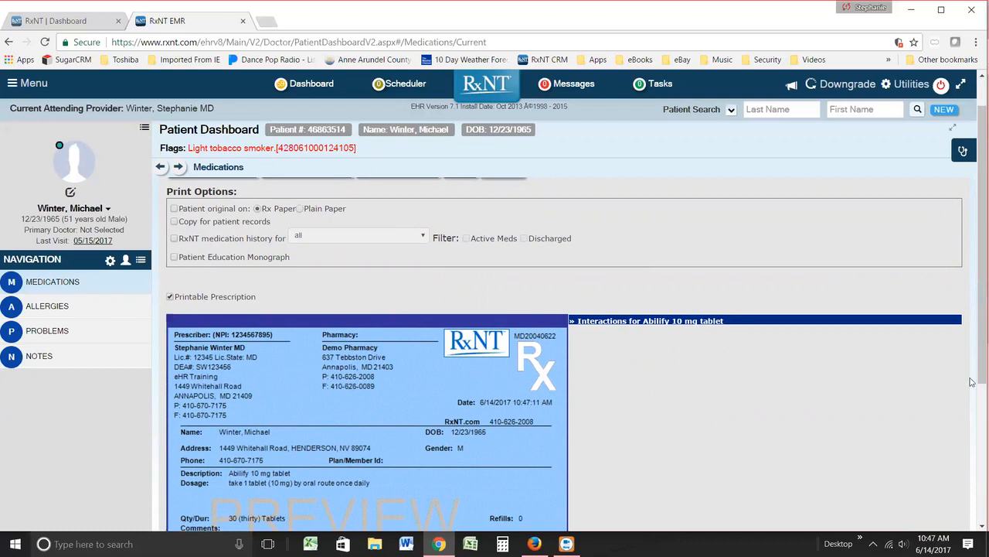
{"action": "left_click_drag", "start_coordinate": [975, 339], "coordinate": [975, 309]}
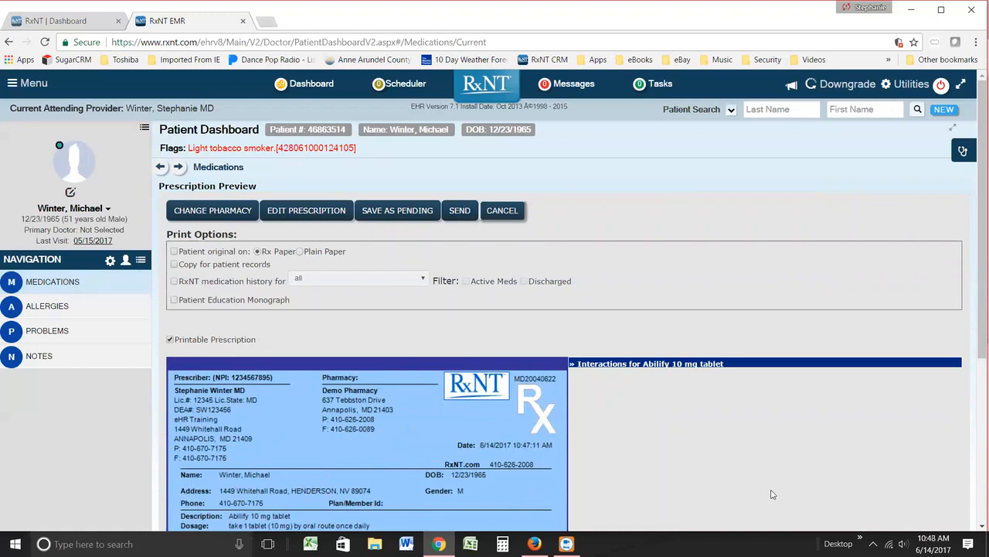
{"action": "scroll", "coordinate": [773, 493], "scroll_direction": "down", "scroll_amount": 3}
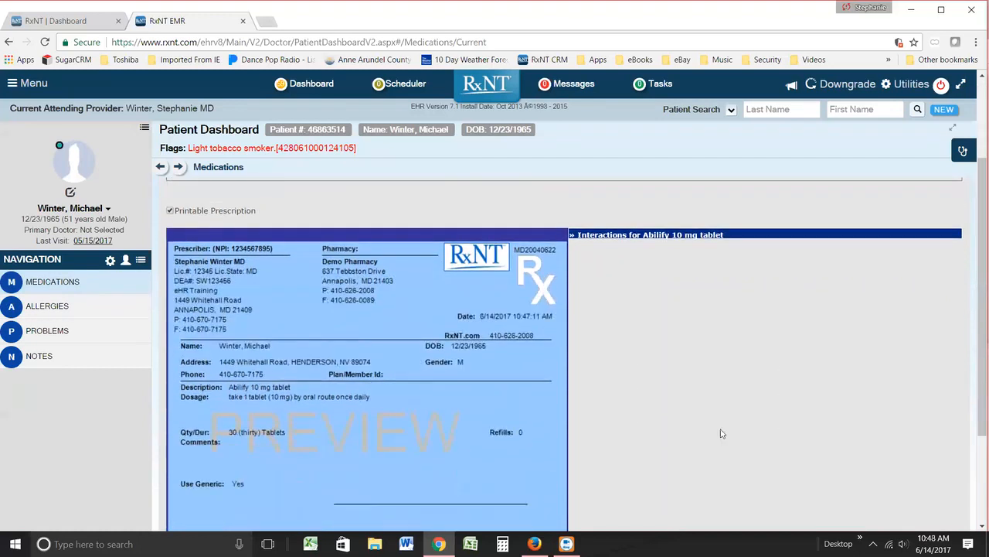
{"action": "left_click", "coordinate": [626, 236]}
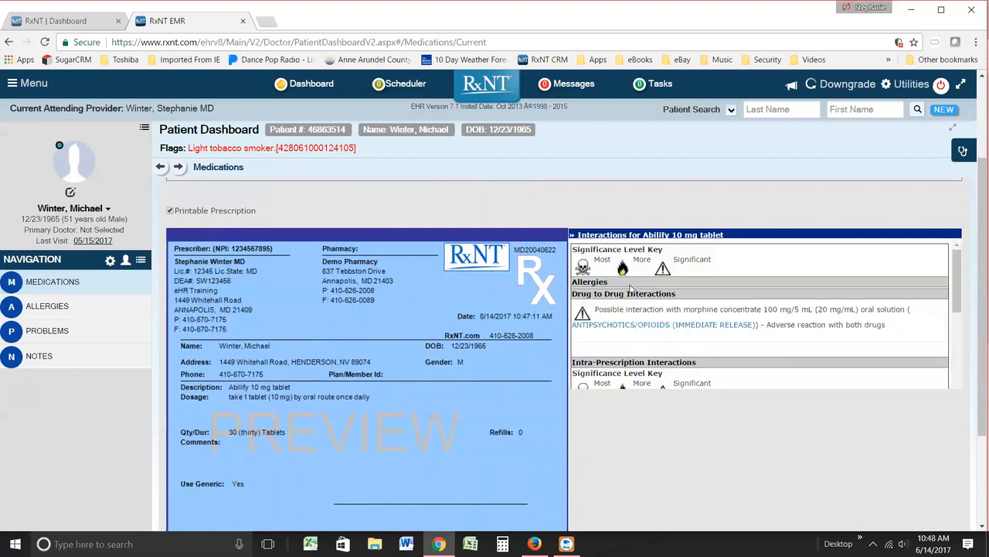
{"action": "left_click", "coordinate": [654, 237]}
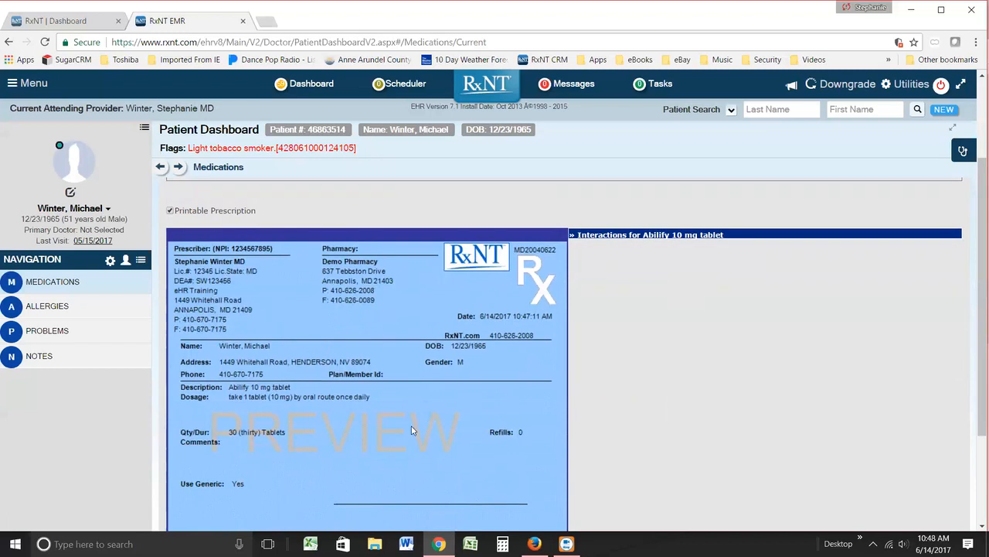
{"action": "scroll", "coordinate": [413, 435], "scroll_direction": "down", "scroll_amount": 2}
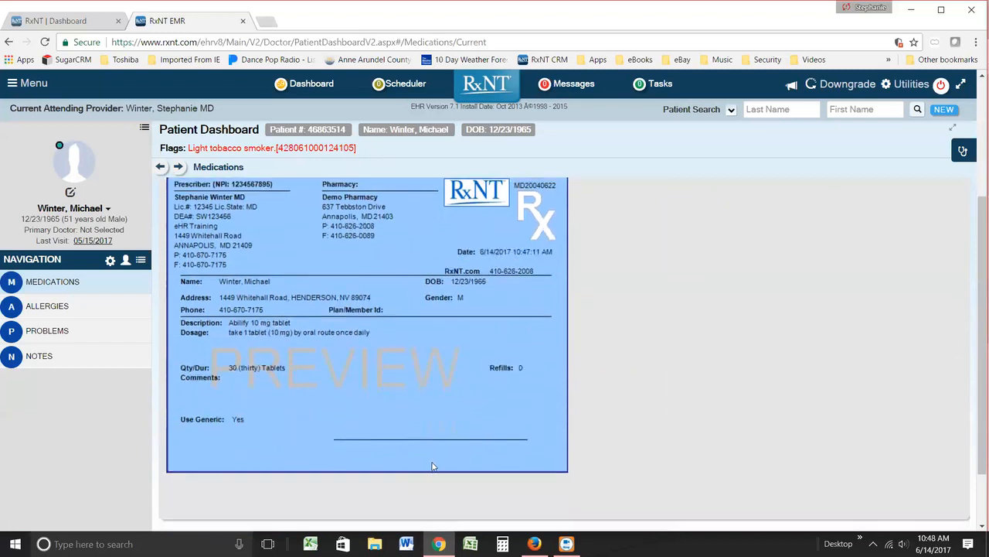
{"action": "scroll", "coordinate": [429, 452], "scroll_direction": "up", "scroll_amount": 2}
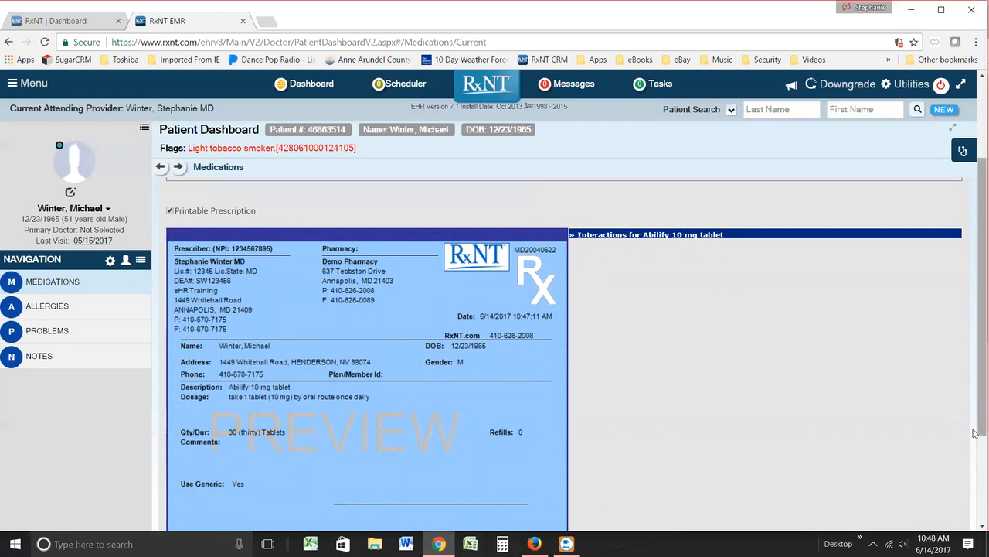
Step: Send the Abilify 10 mg prescription to Demo Pharmacy and open the dashboard of recent prescriptions
{"action": "left_click_drag", "start_coordinate": [974, 411], "coordinate": [974, 307]}
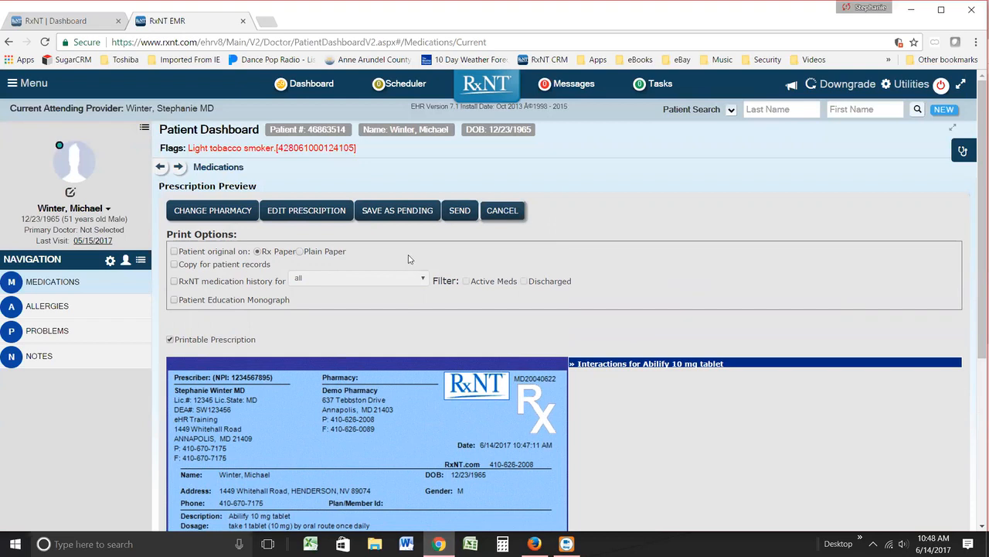
{"action": "left_click", "coordinate": [462, 211]}
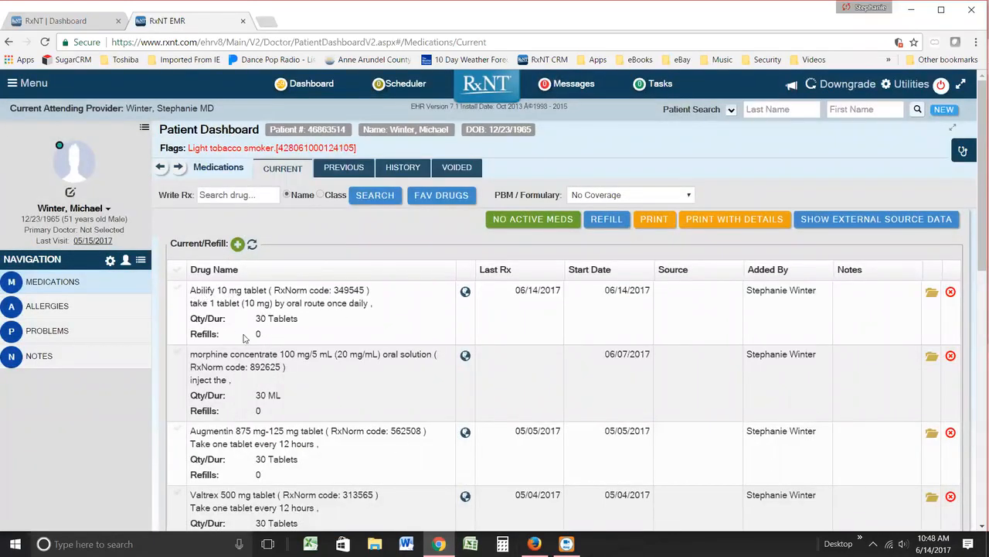
{"action": "left_click", "coordinate": [303, 85]}
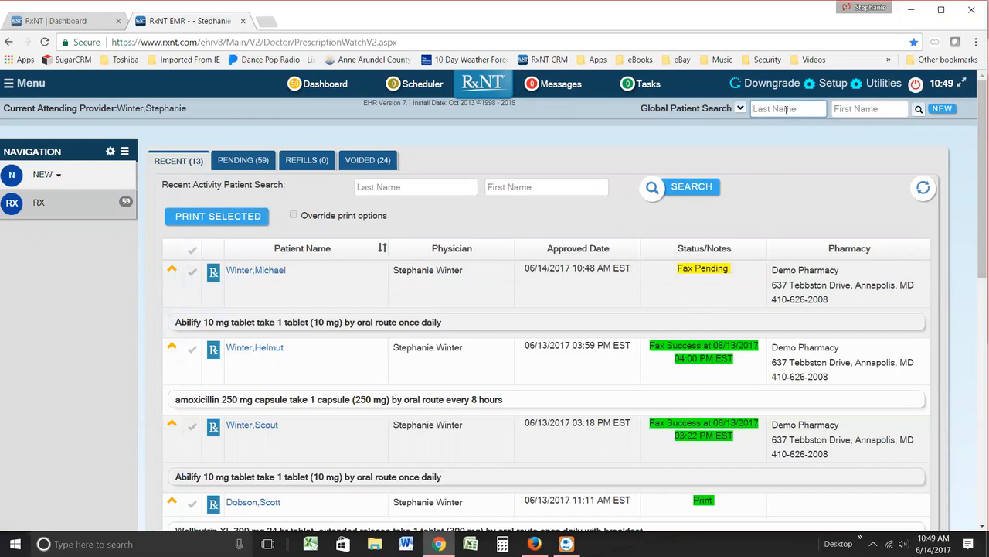
Step: Search all patients by partial last name and open the matching patient's chart
{"action": "type", "text": "dob"}
{"action": "key", "text": "Return"}
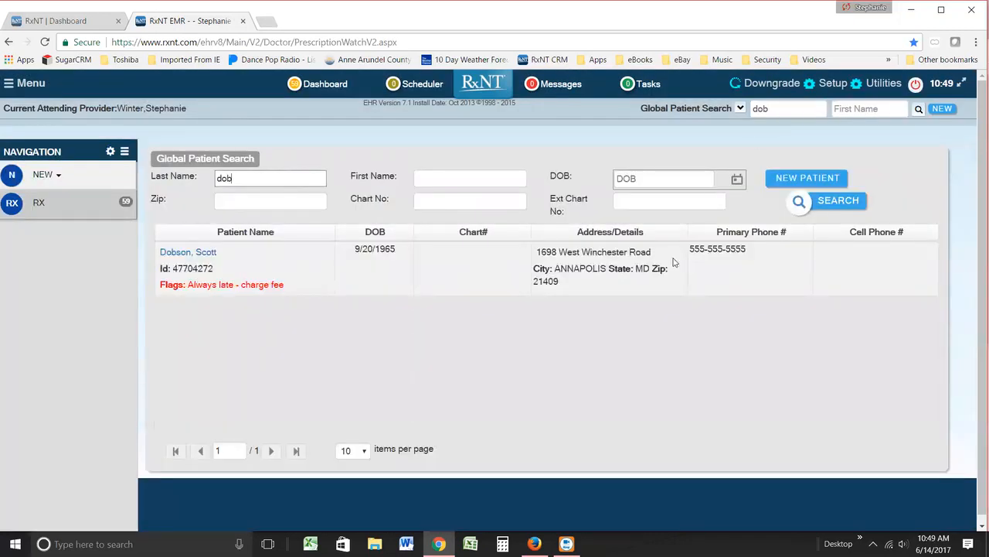
{"action": "left_click", "coordinate": [188, 252]}
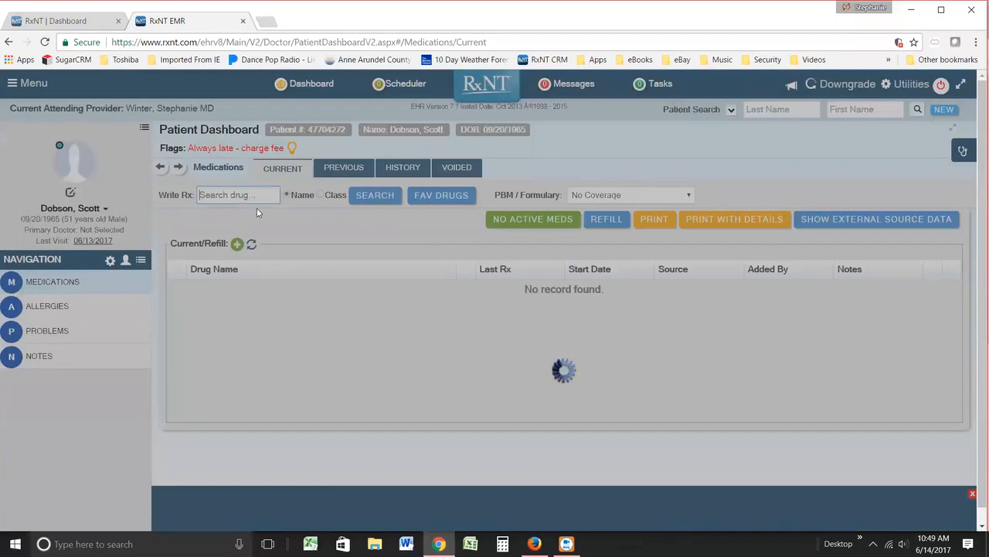
Step: Select Zoloft 50 mg tablet in the patient's current medications and start a refill of it
{"action": "scroll", "coordinate": [313, 419], "scroll_direction": "down", "scroll_amount": 3}
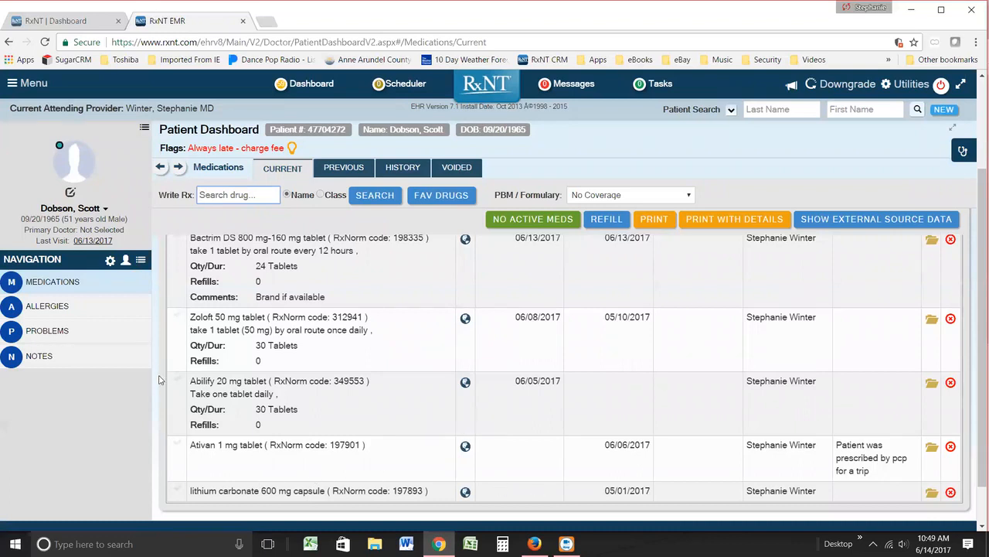
{"action": "left_click", "coordinate": [177, 316]}
{"action": "left_click", "coordinate": [609, 219]}
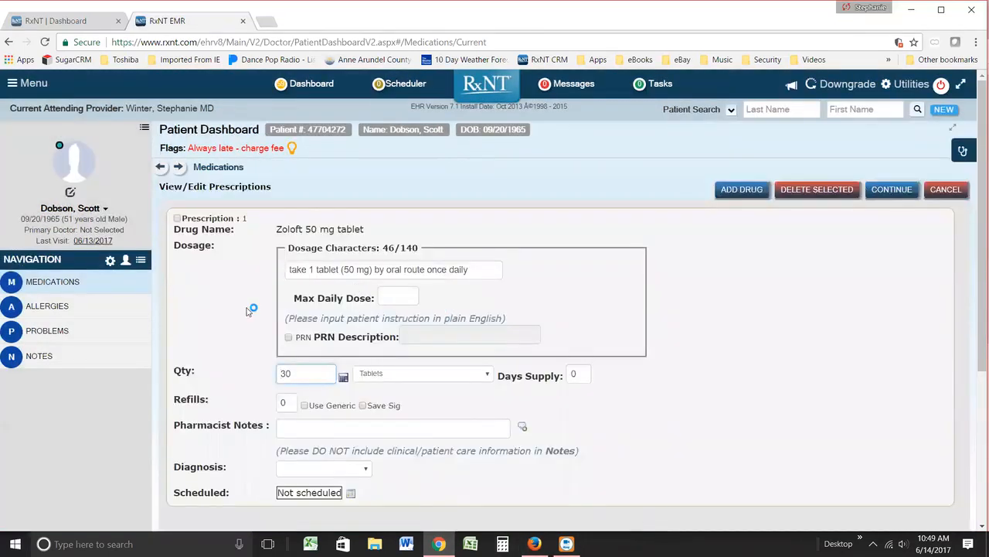
Step: Set the Zoloft 50 mg prescription's refills to 2 and continue to the pharmacy choice
{"action": "left_click", "coordinate": [287, 401]}
{"action": "type", "text": "2"}
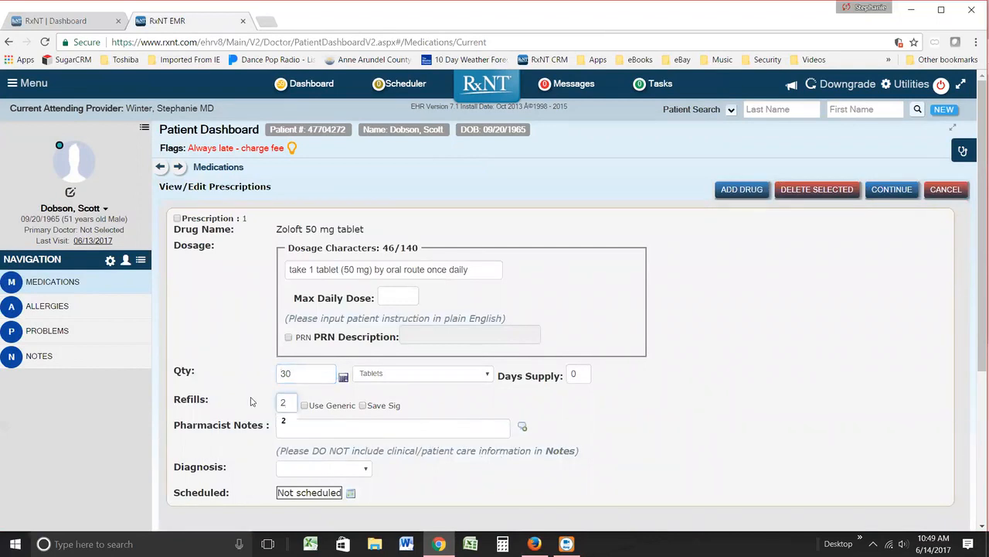
{"action": "left_click", "coordinate": [856, 478]}
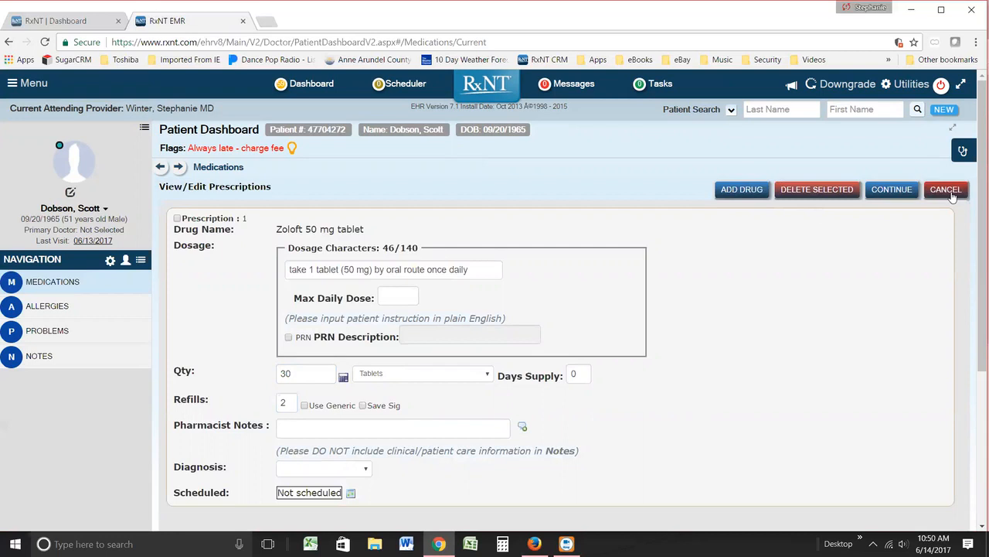
{"action": "left_click", "coordinate": [885, 191]}
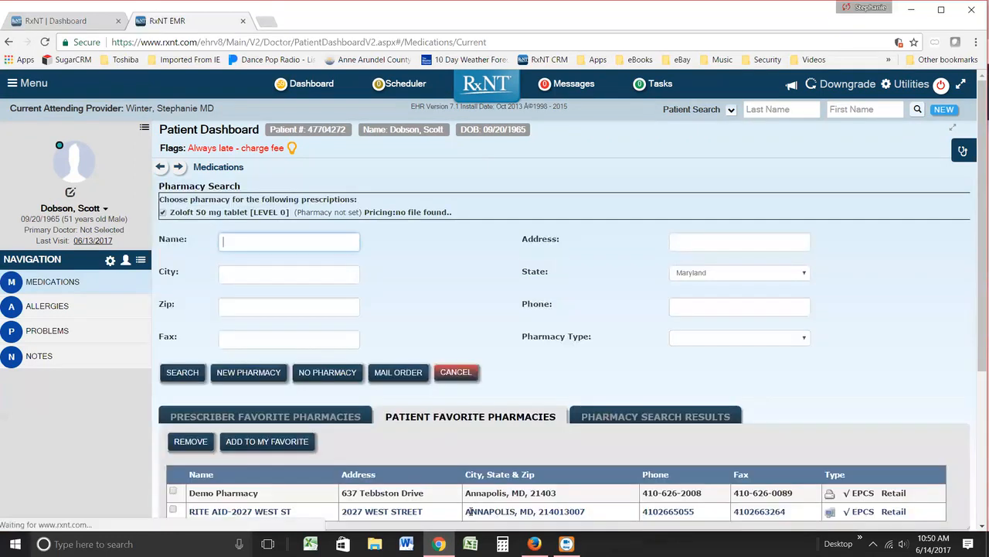
Step: Choose Demo Pharmacy from the patient's favorite pharmacies for the Zoloft 50 mg prescription
{"action": "scroll", "coordinate": [384, 429], "scroll_direction": "down", "scroll_amount": 2}
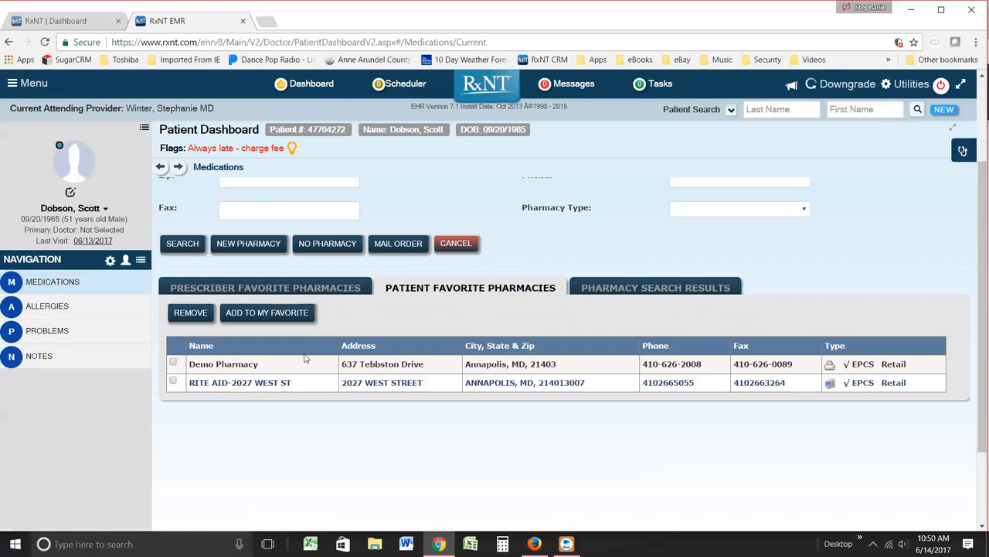
{"action": "scroll", "coordinate": [304, 358], "scroll_direction": "up", "scroll_amount": 2}
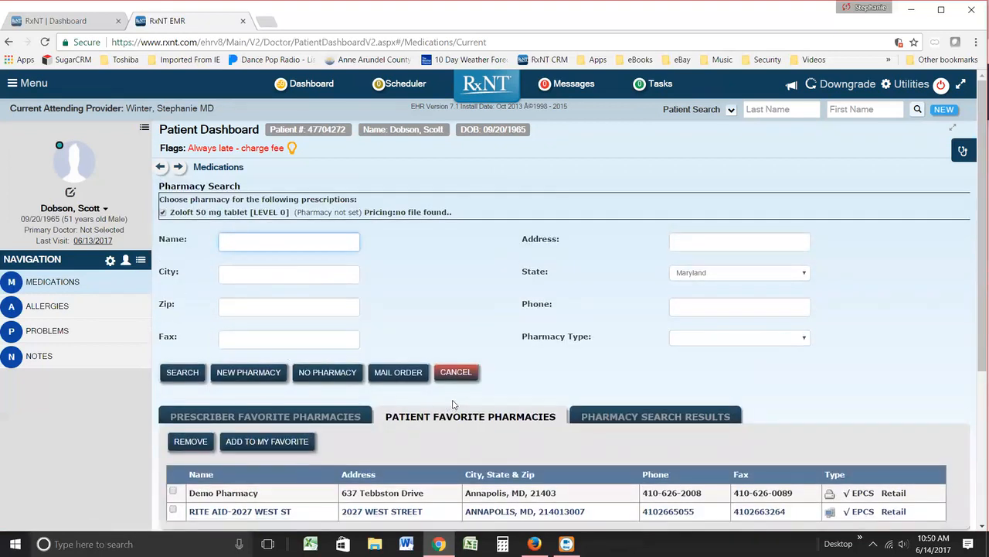
{"action": "scroll", "coordinate": [457, 401], "scroll_direction": "down", "scroll_amount": 1}
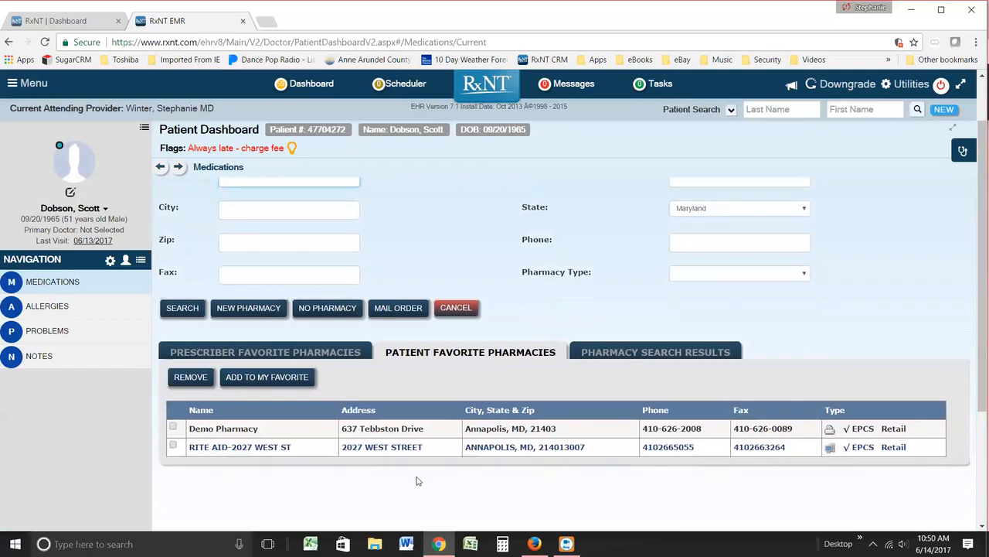
{"action": "left_click", "coordinate": [246, 432]}
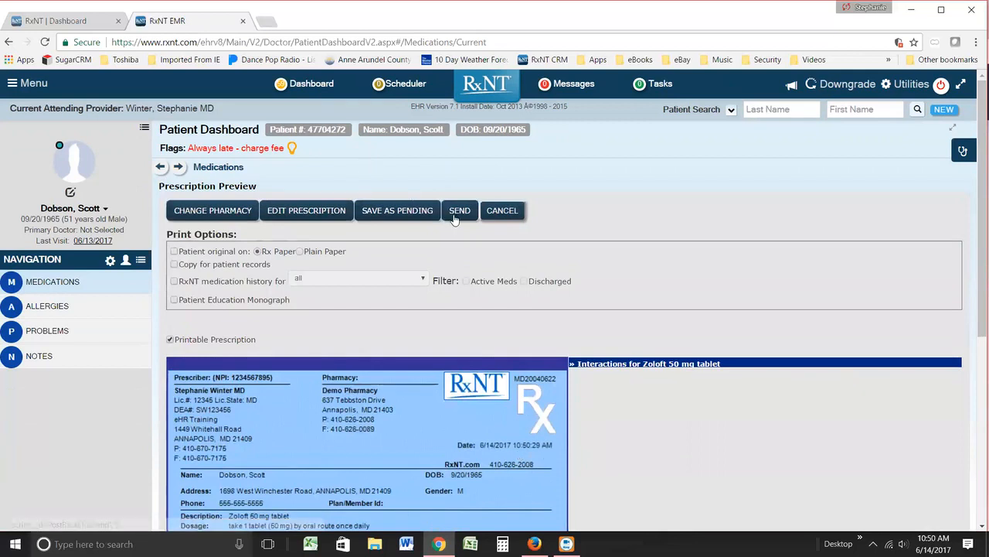
Step: Review the Zoloft 50 mg prescription preview, send it to the pharmacy and open the dashboard of recent prescriptions
{"action": "scroll", "coordinate": [624, 410], "scroll_direction": "down", "scroll_amount": 1}
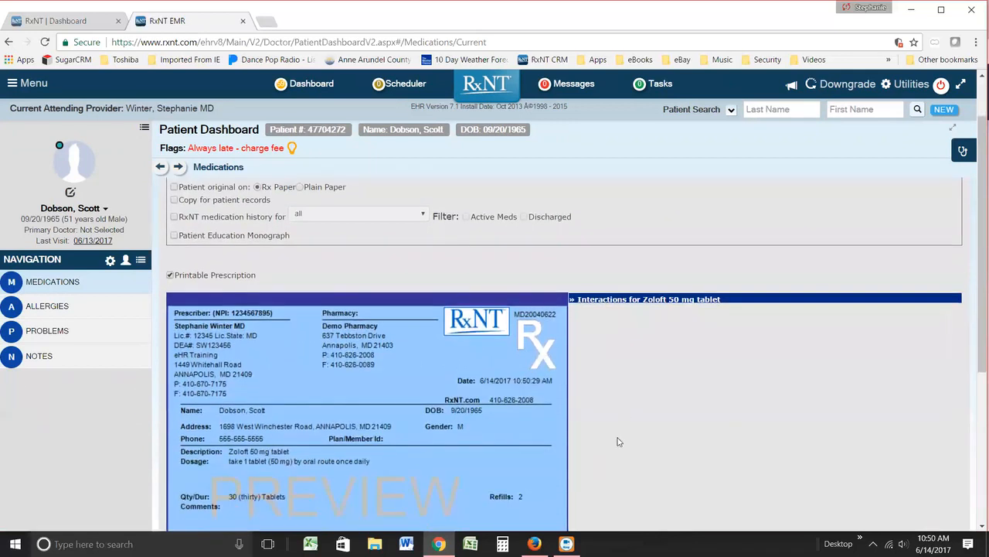
{"action": "scroll", "coordinate": [616, 446], "scroll_direction": "up", "scroll_amount": 1}
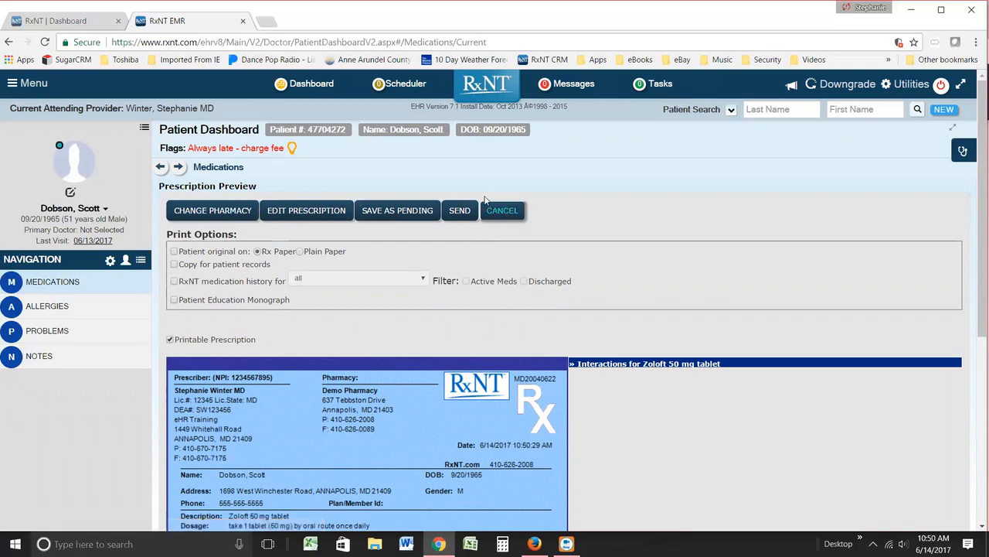
{"action": "left_click", "coordinate": [461, 213]}
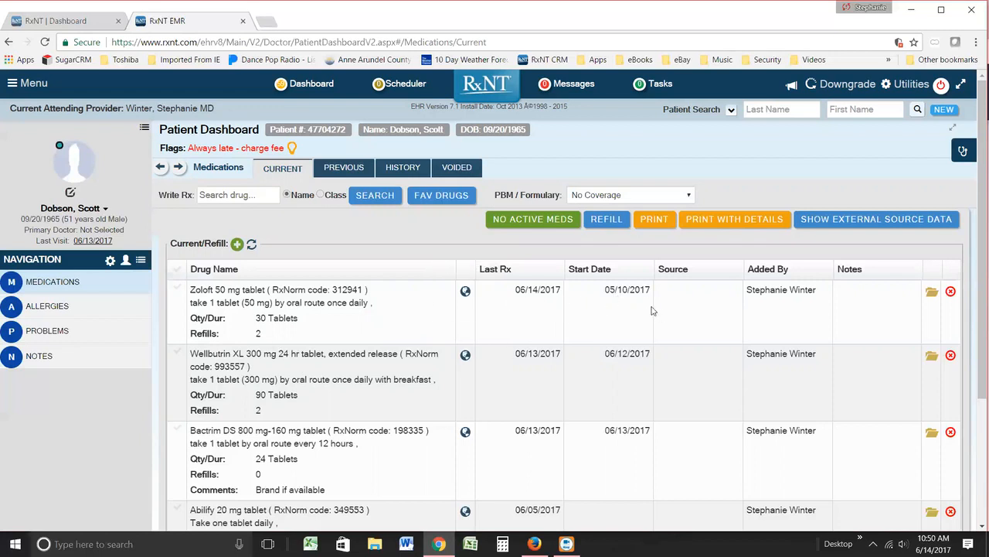
{"action": "left_click", "coordinate": [310, 84]}
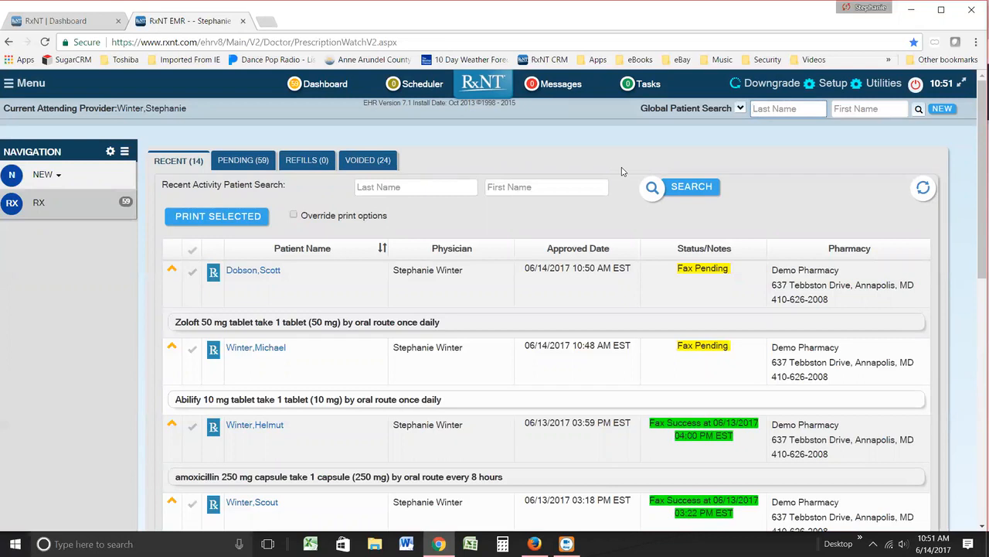
{"action": "left_click", "coordinate": [414, 37]}
{"action": "type", "text": "rx"}
{"action": "key", "text": "Return"}
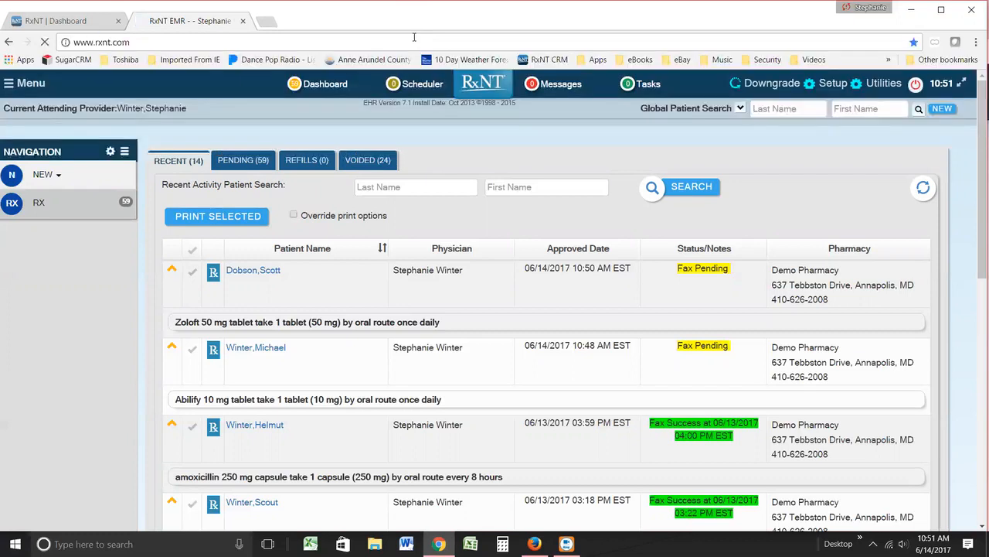